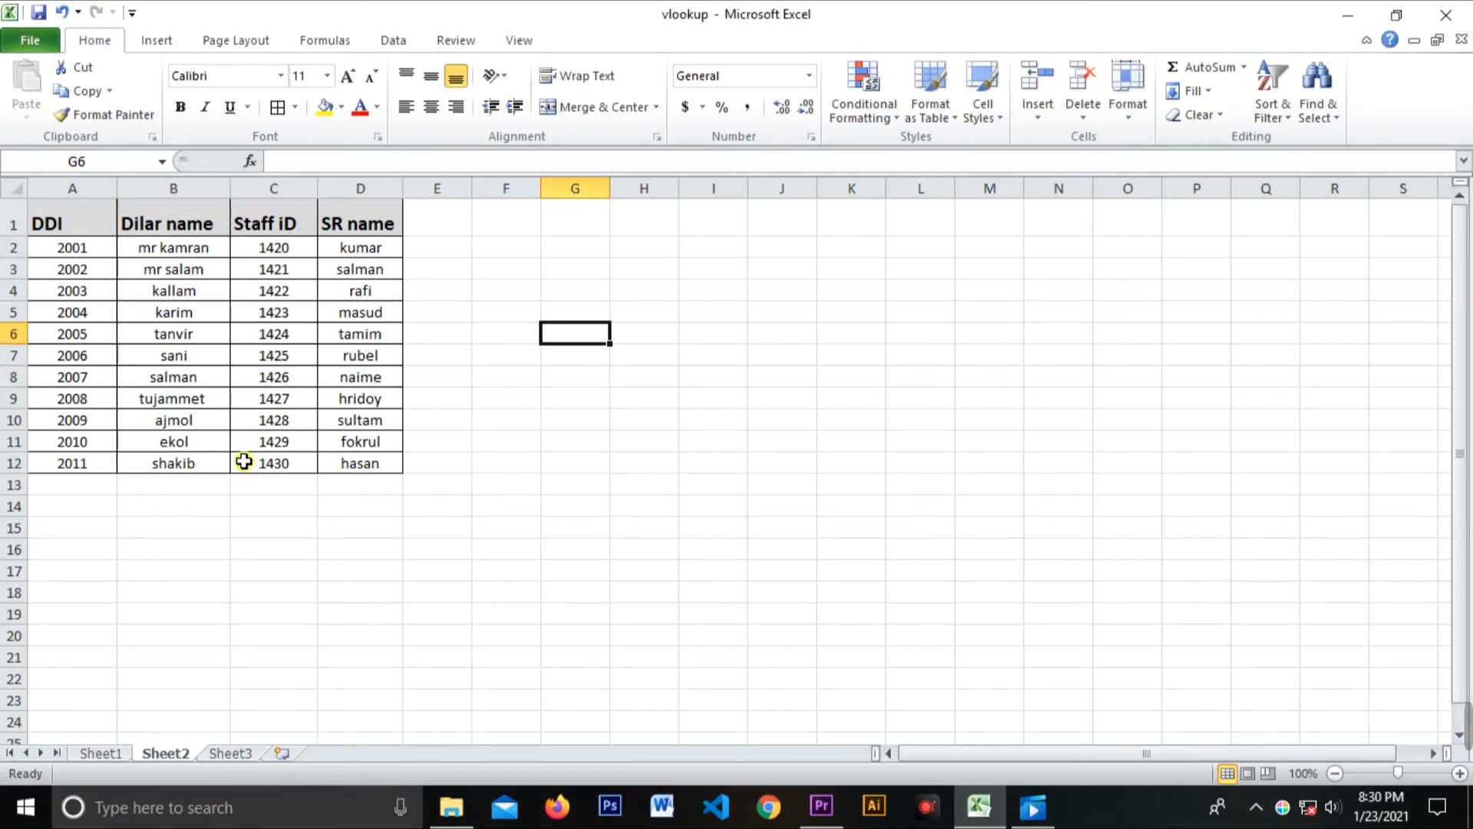
Compare the dealer table on Sheet1, including its SR staff name column, with the staff table on Sheet2.
{"action": "left_click", "coordinate": [100, 753]}
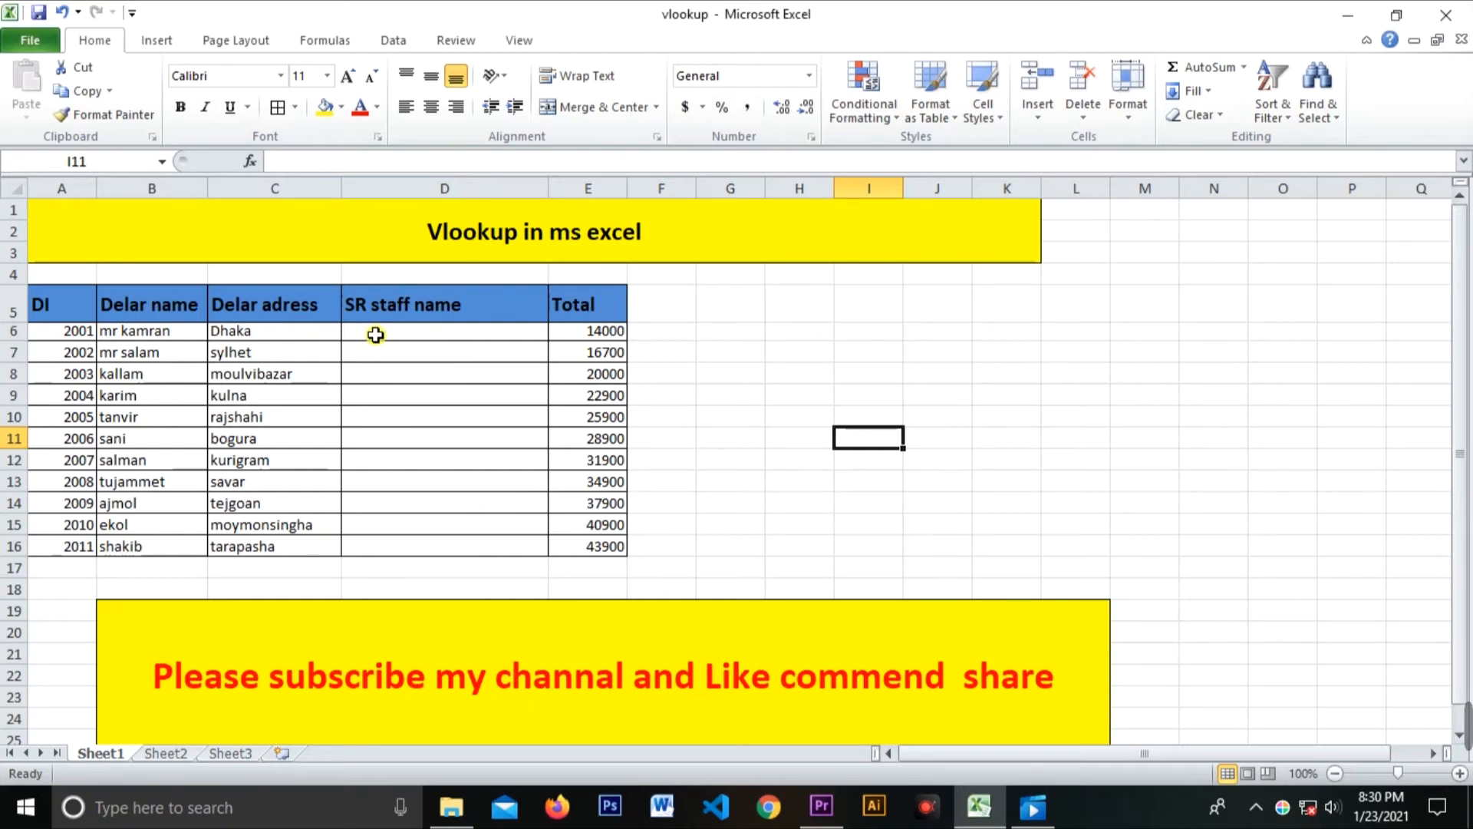
{"action": "left_click", "coordinate": [166, 753]}
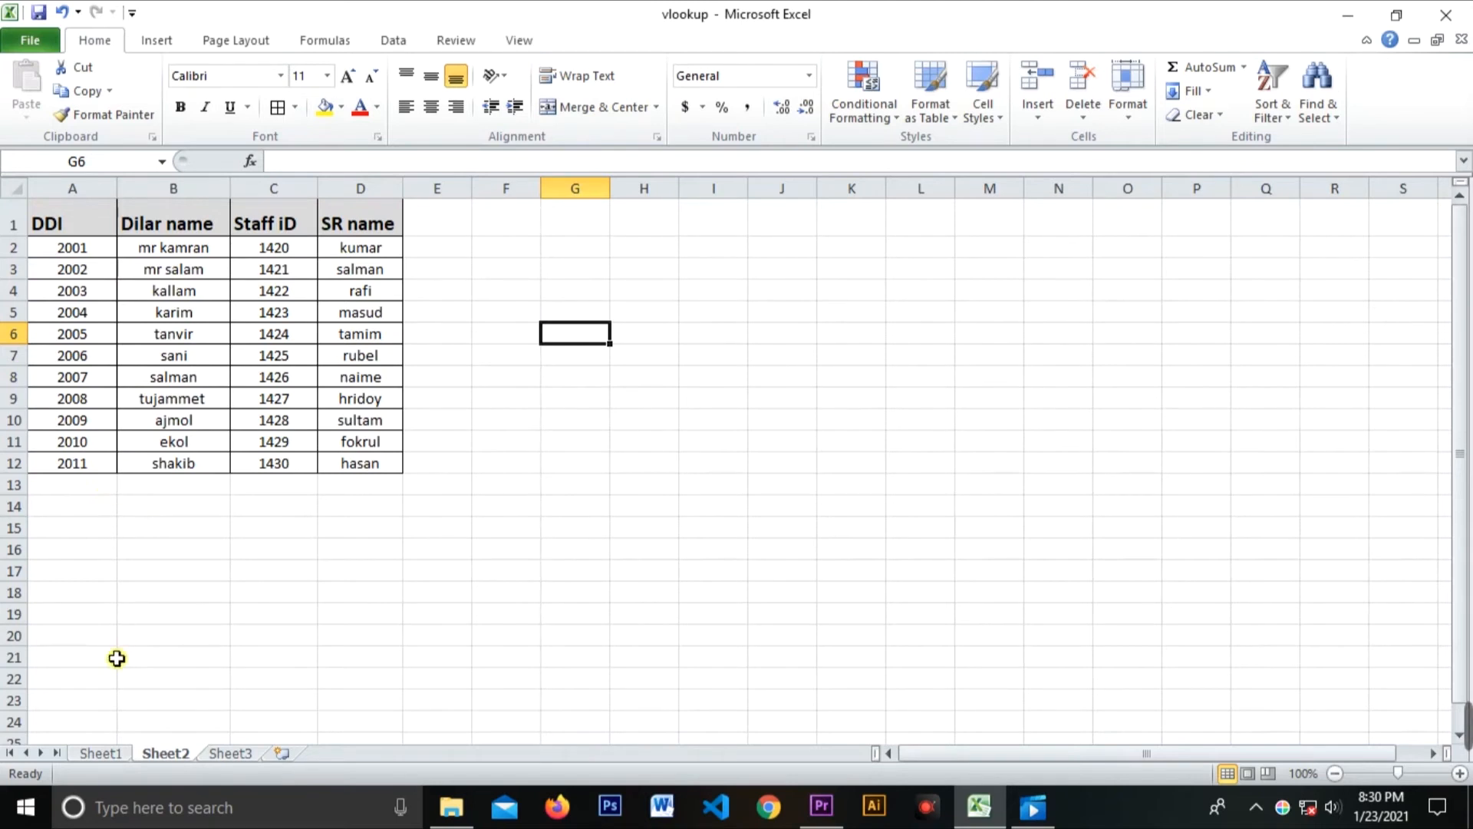
{"action": "left_click", "coordinate": [99, 755]}
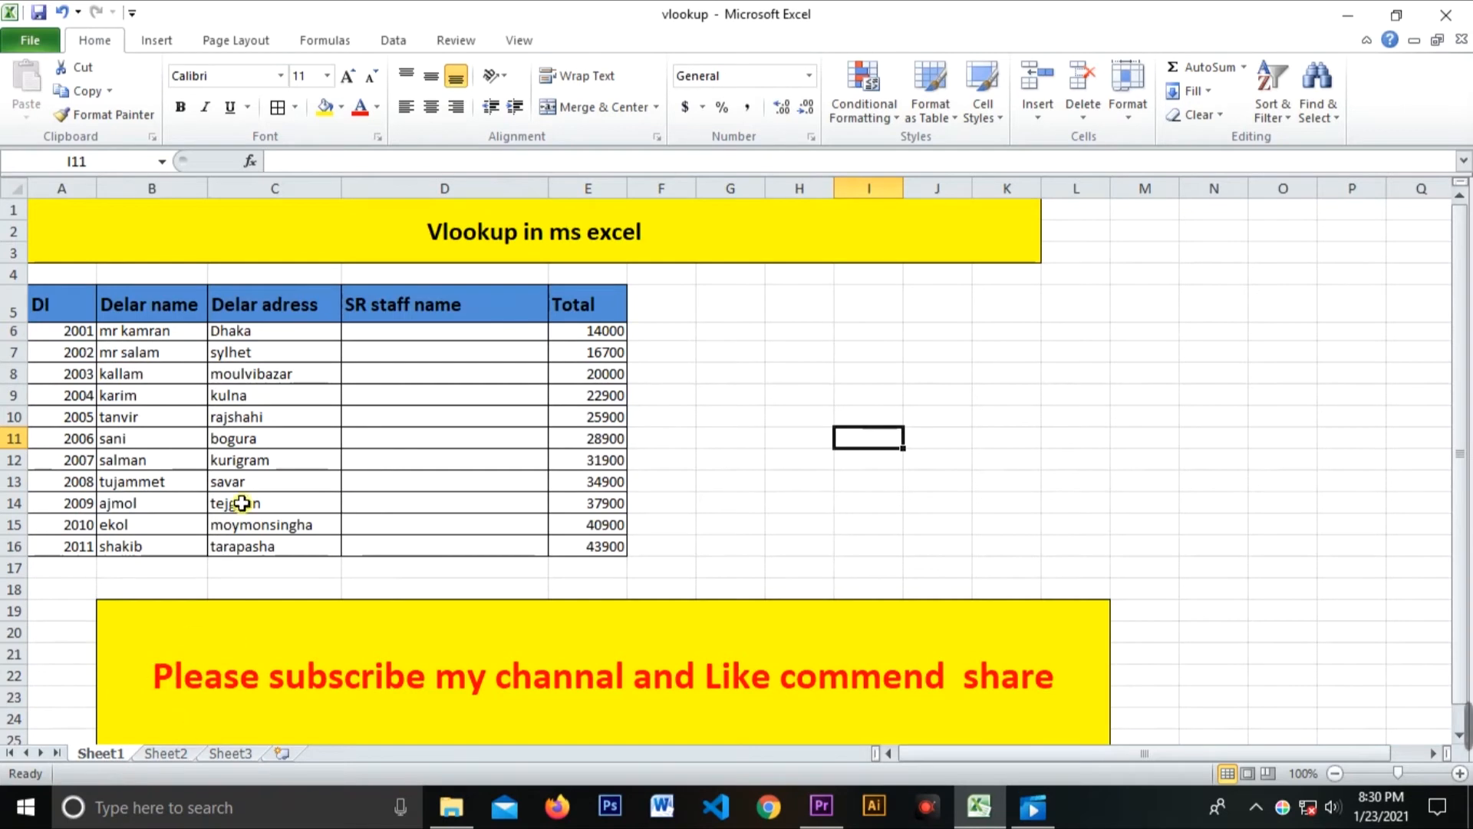
{"action": "left_click", "coordinate": [166, 753]}
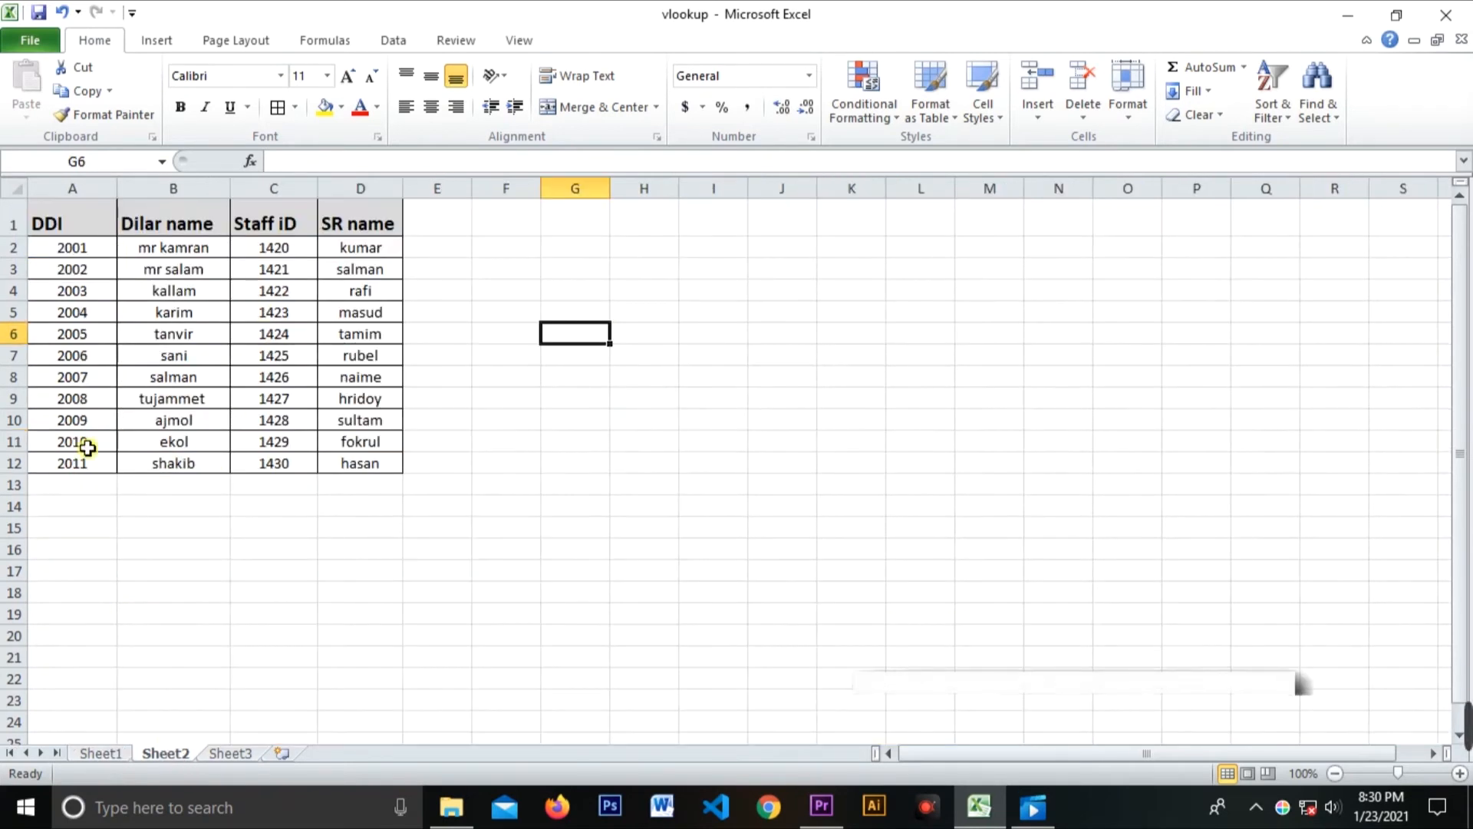
{"action": "left_click", "coordinate": [101, 756]}
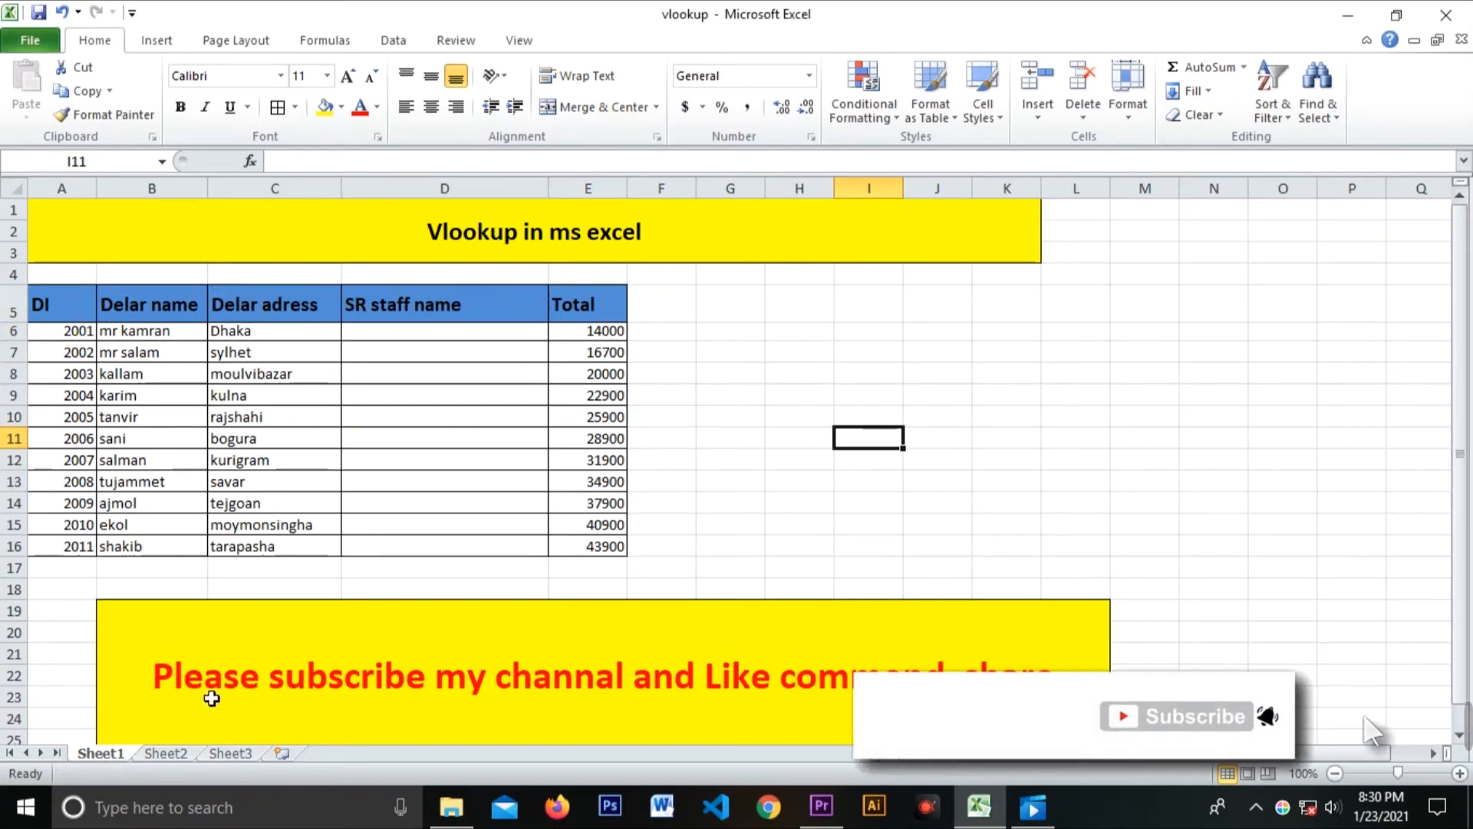
{"action": "left_click", "coordinate": [184, 755]}
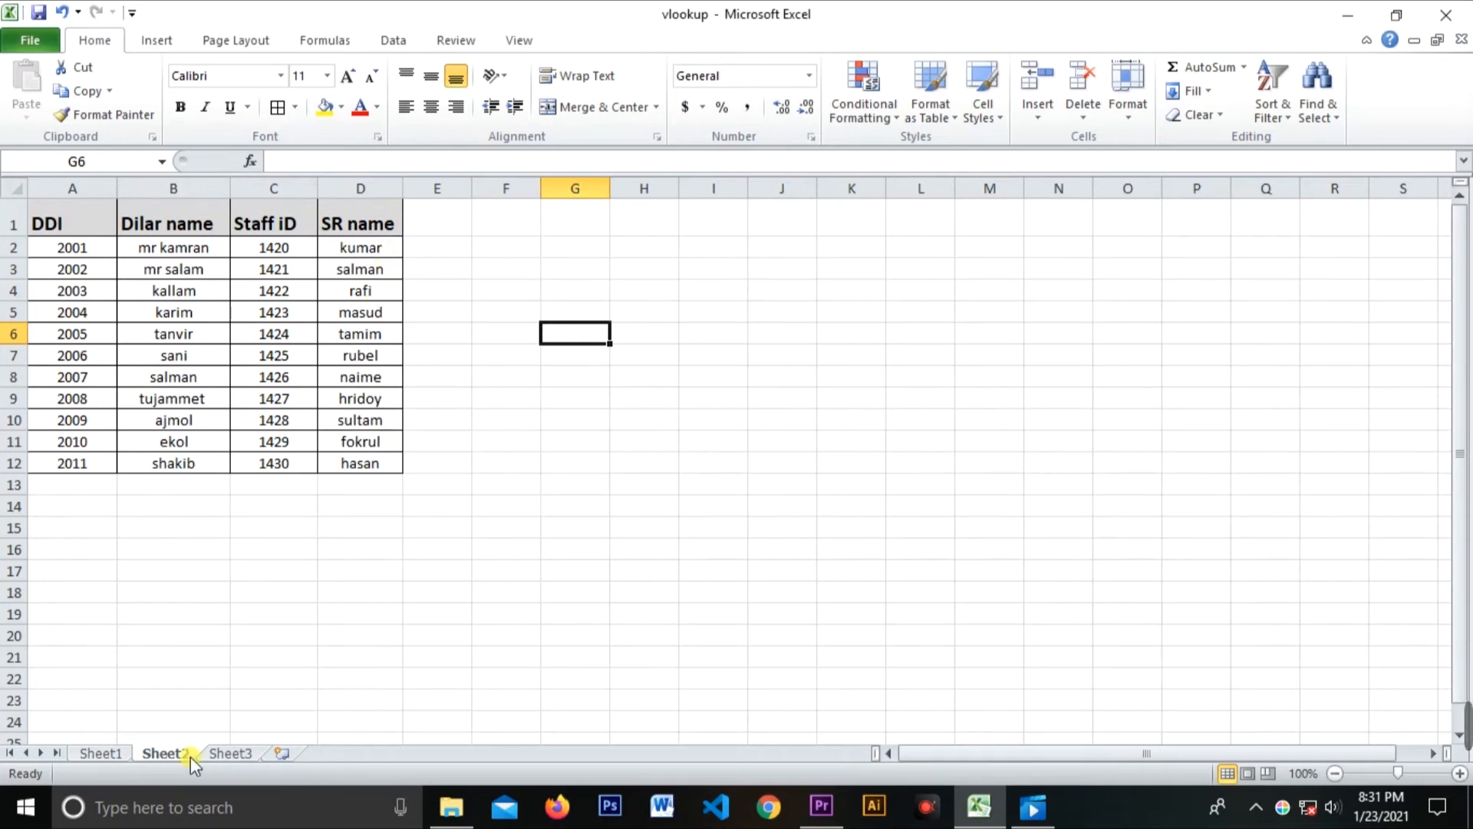
{"action": "left_click", "coordinate": [102, 754]}
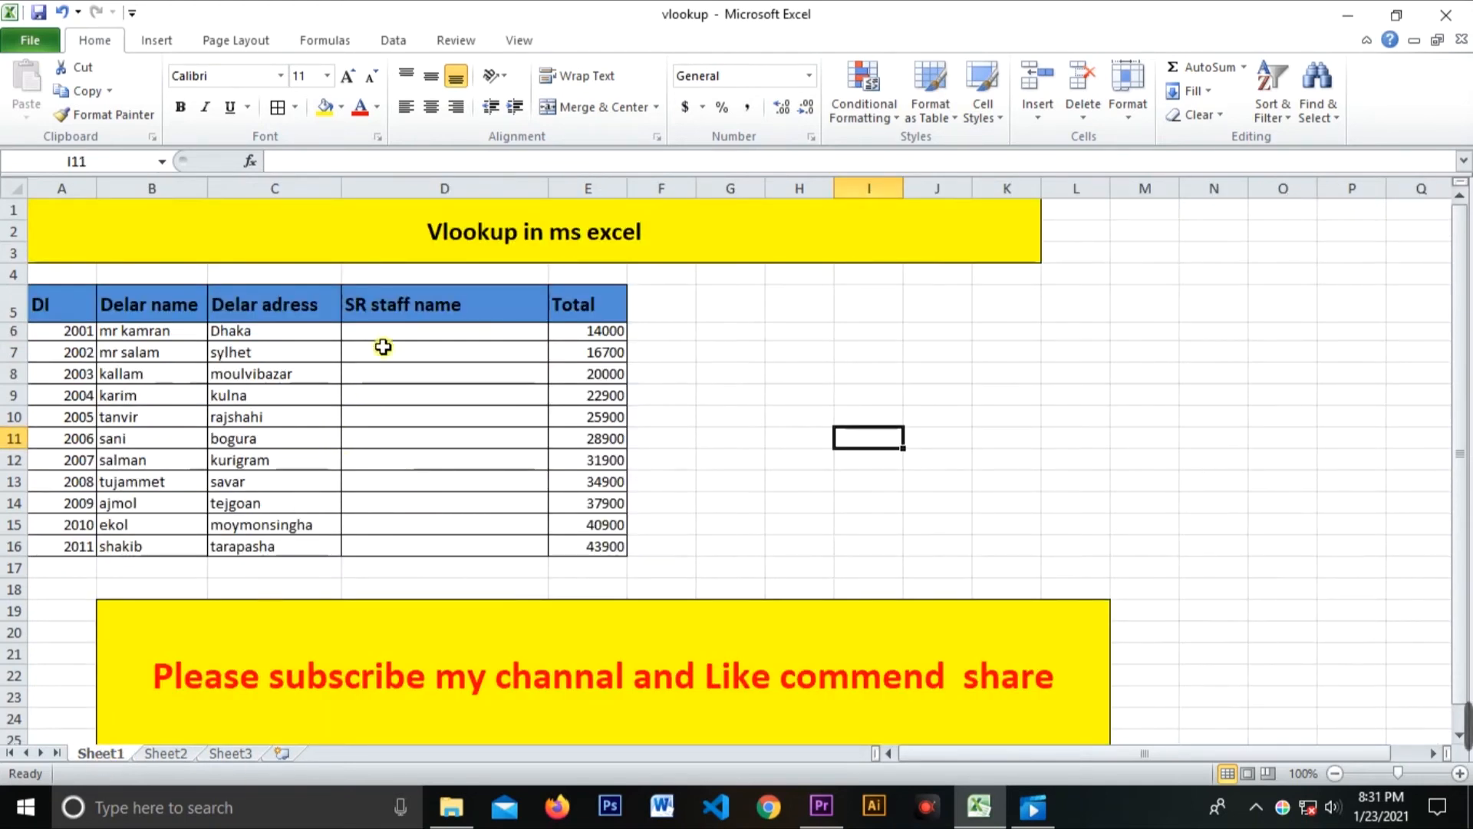
Start a VLOOKUP formula in cell D6 of Sheet1, the first row under SR staff name.
{"action": "left_click", "coordinate": [401, 332]}
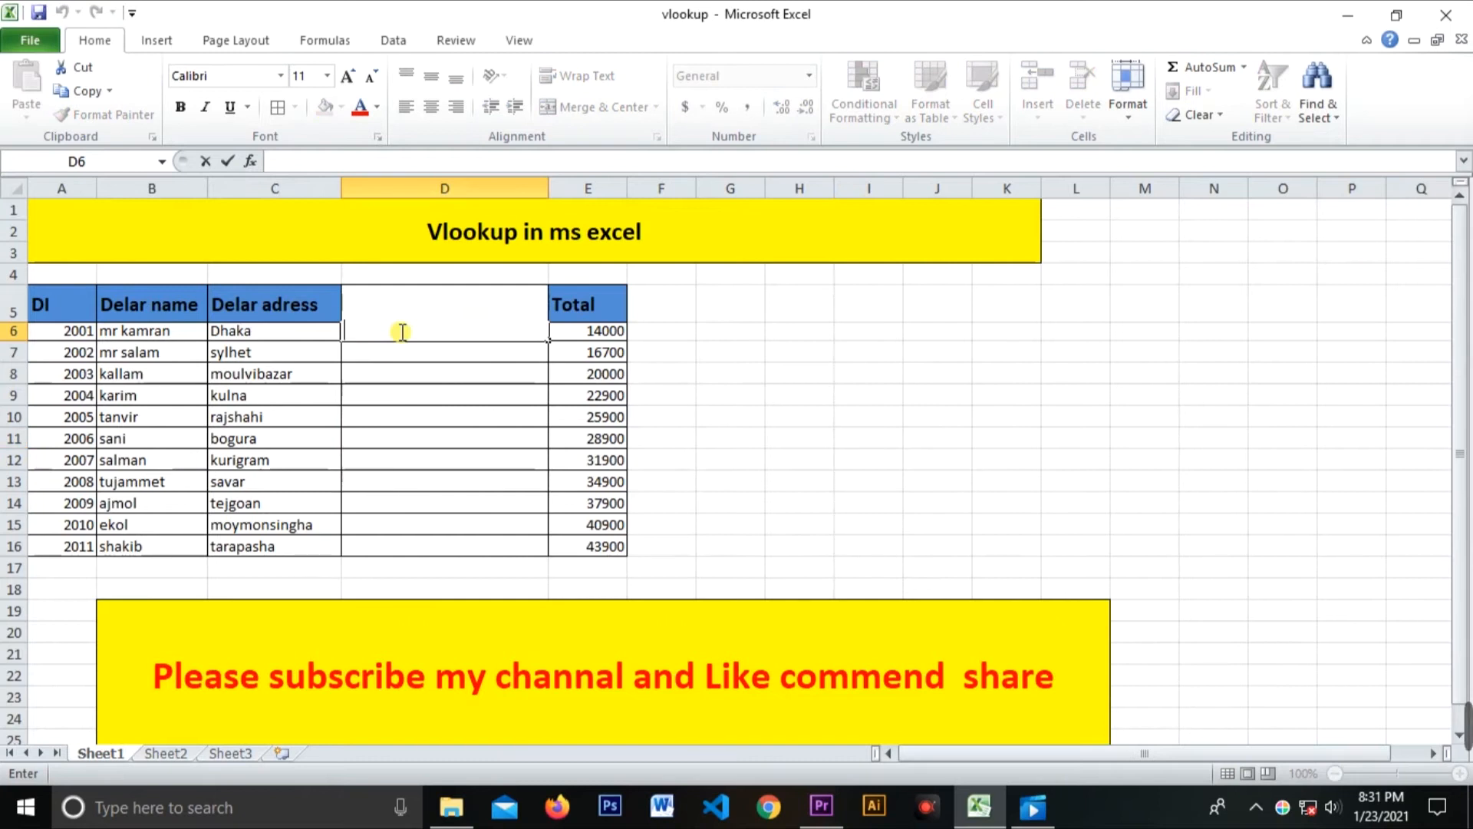
{"action": "type", "text": "="}
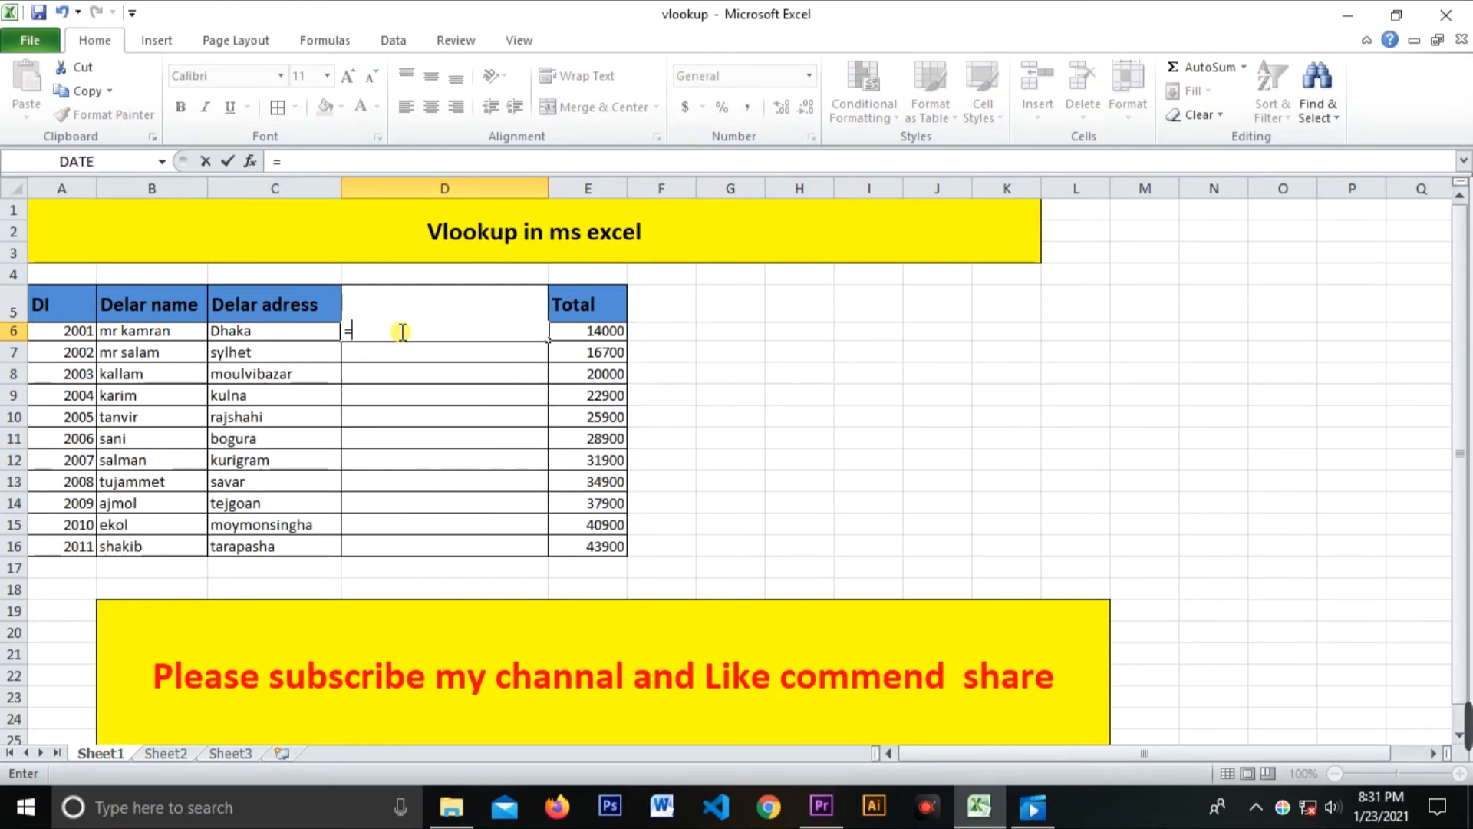
{"action": "type", "text": "vloo"}
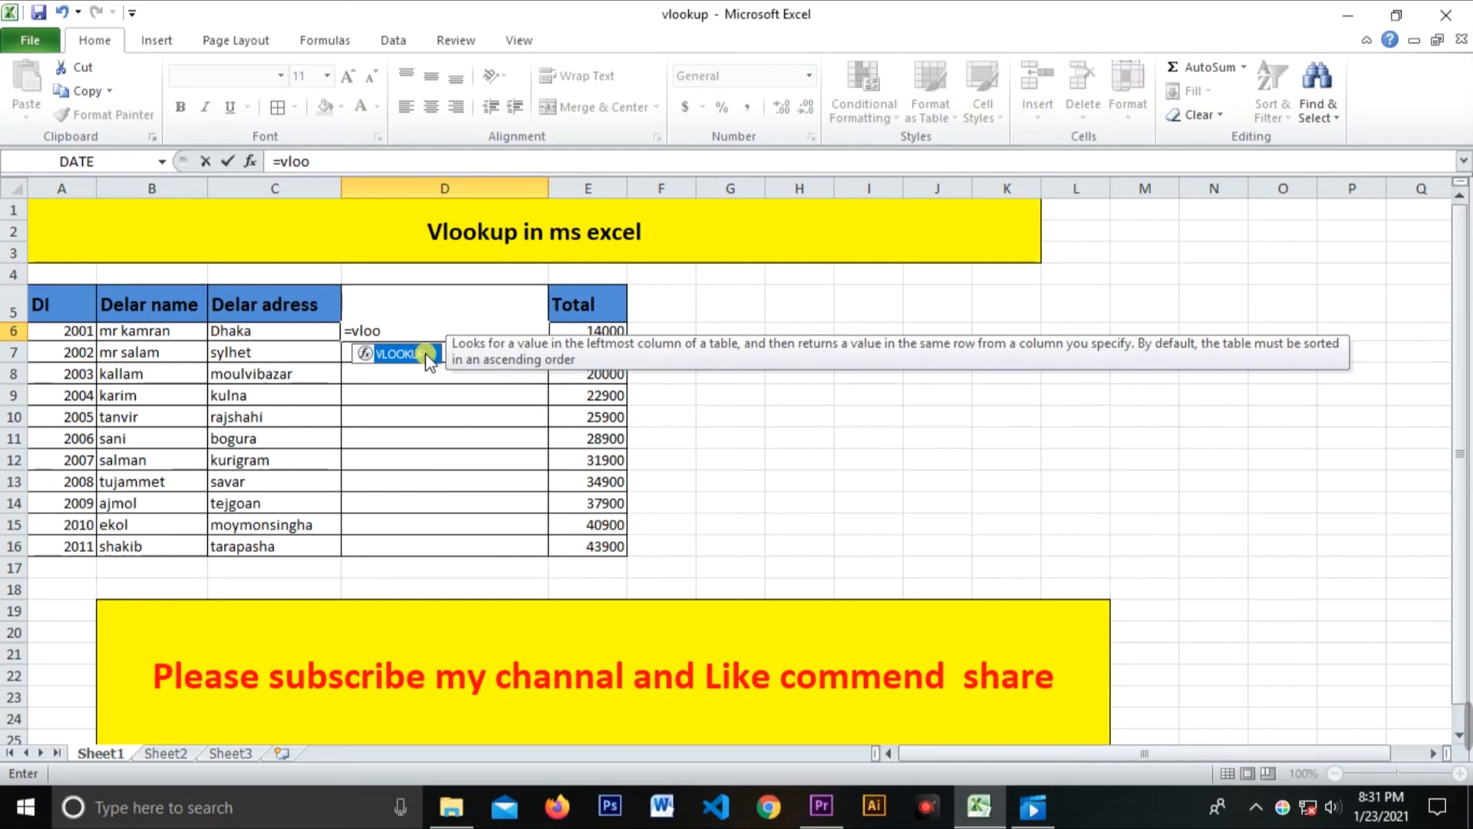
{"action": "double_click", "coordinate": [414, 354]}
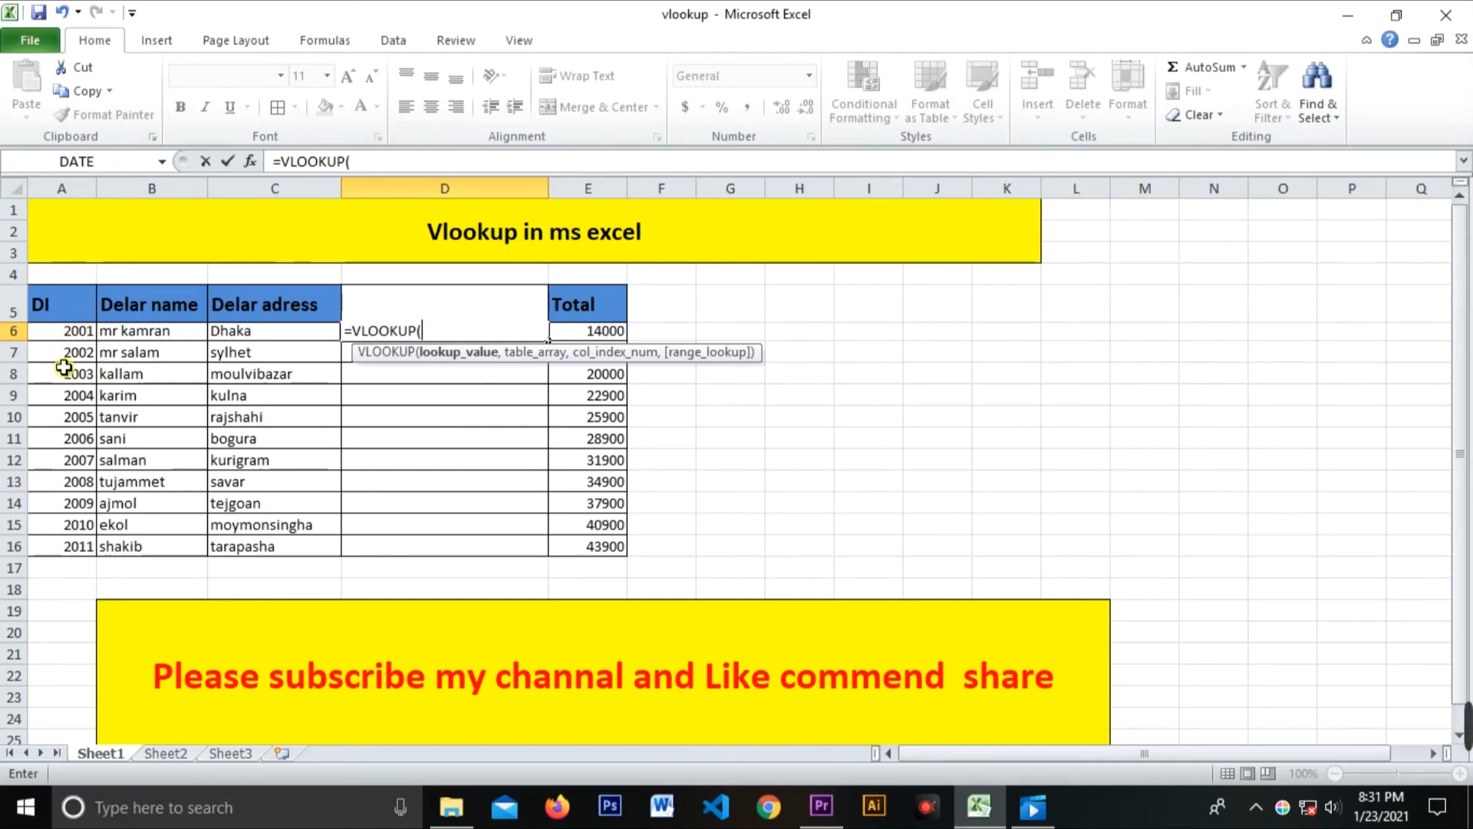
{"action": "left_click", "coordinate": [70, 181]}
{"action": "left_click", "coordinate": [69, 304]}
{"action": "key", "text": "BackSpace"}
{"action": "key", "text": "BackSpace"}
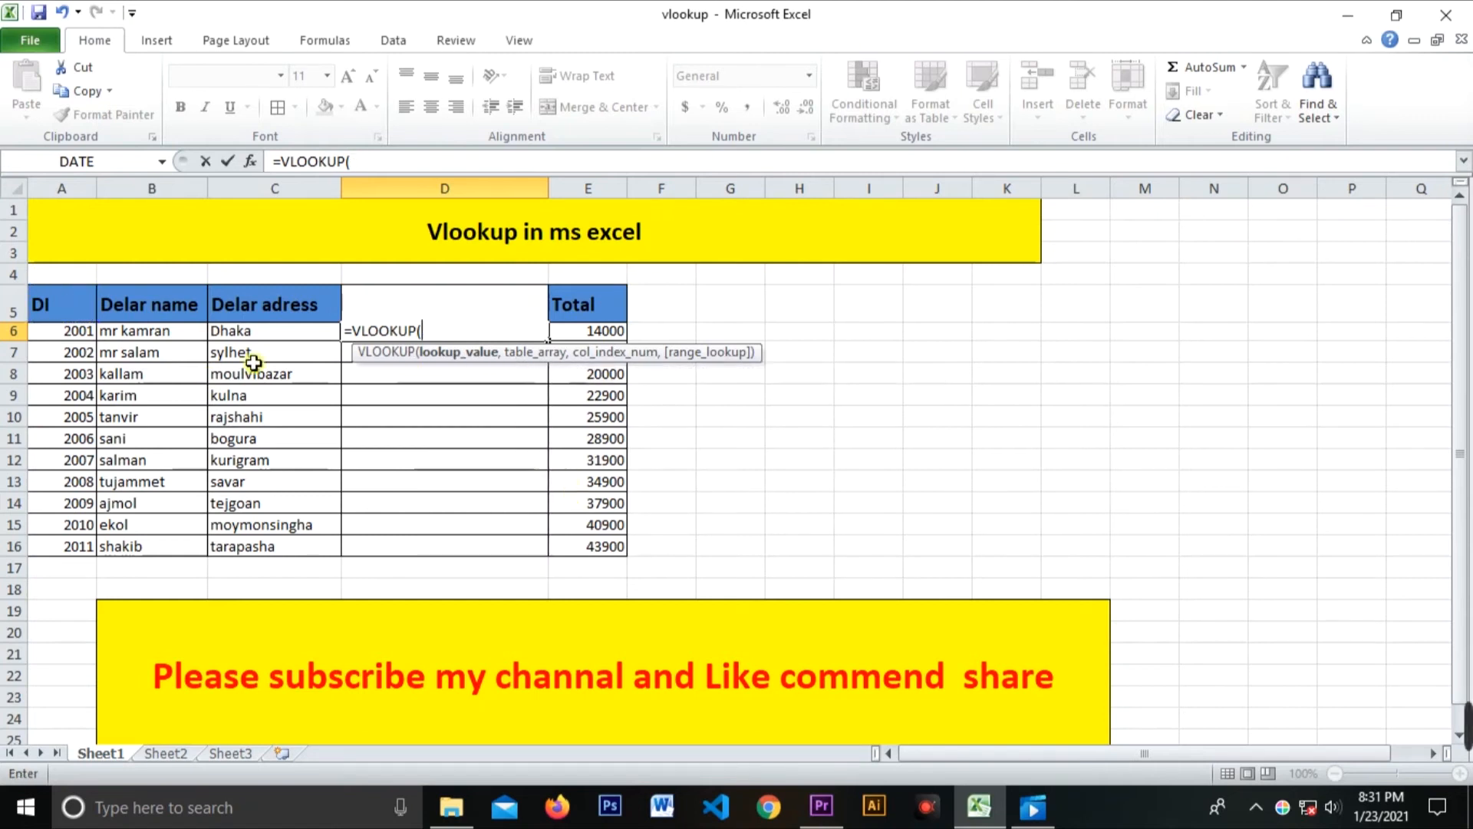
Set the VLOOKUP lookup value to A6:A16 and the table array to columns A:D of Sheet2.
{"action": "left_click_drag", "start_coordinate": [57, 330], "coordinate": [85, 542]}
{"action": "type", "text": ","}
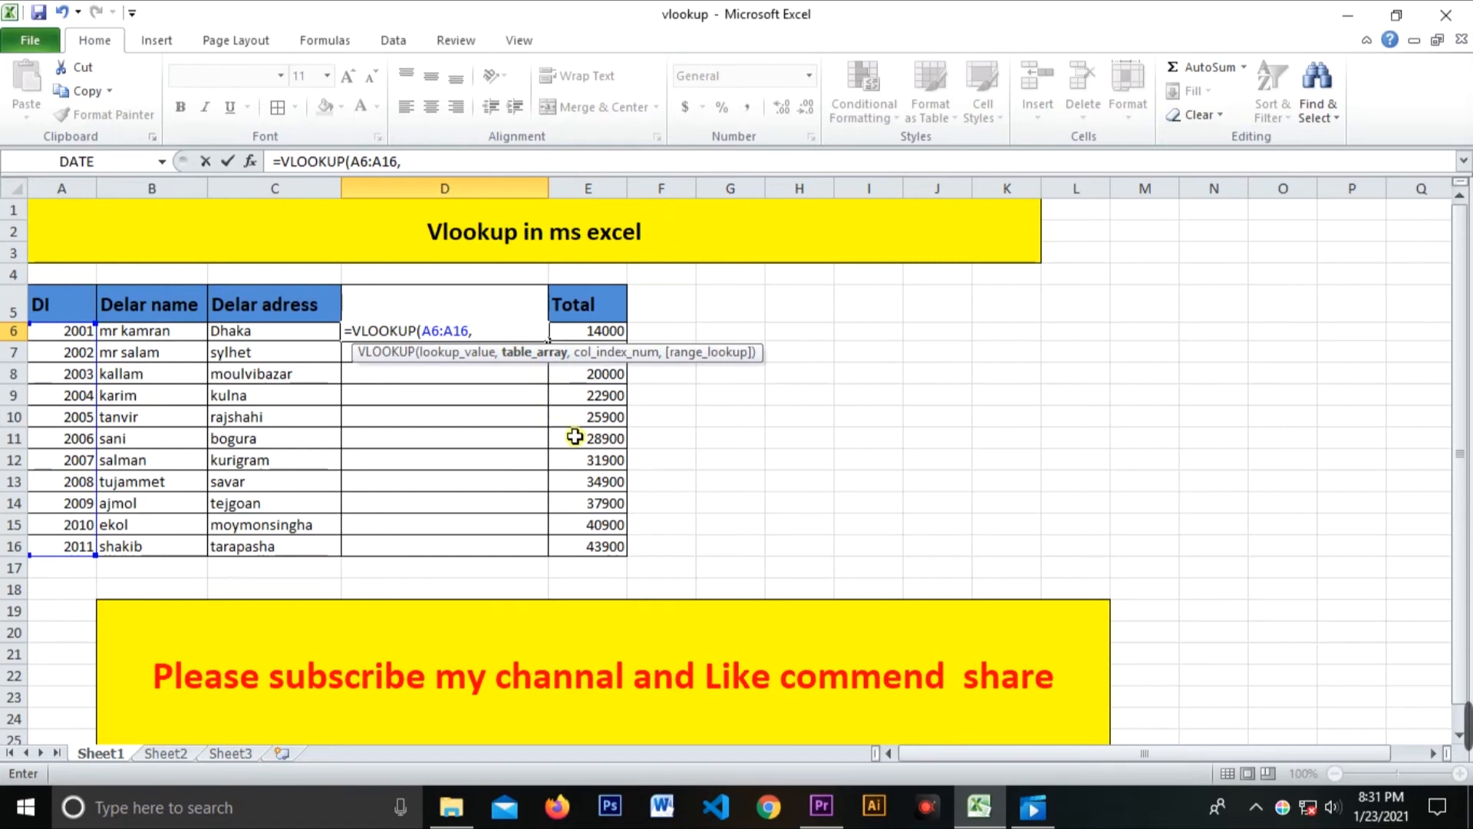
{"action": "left_click", "coordinate": [162, 753]}
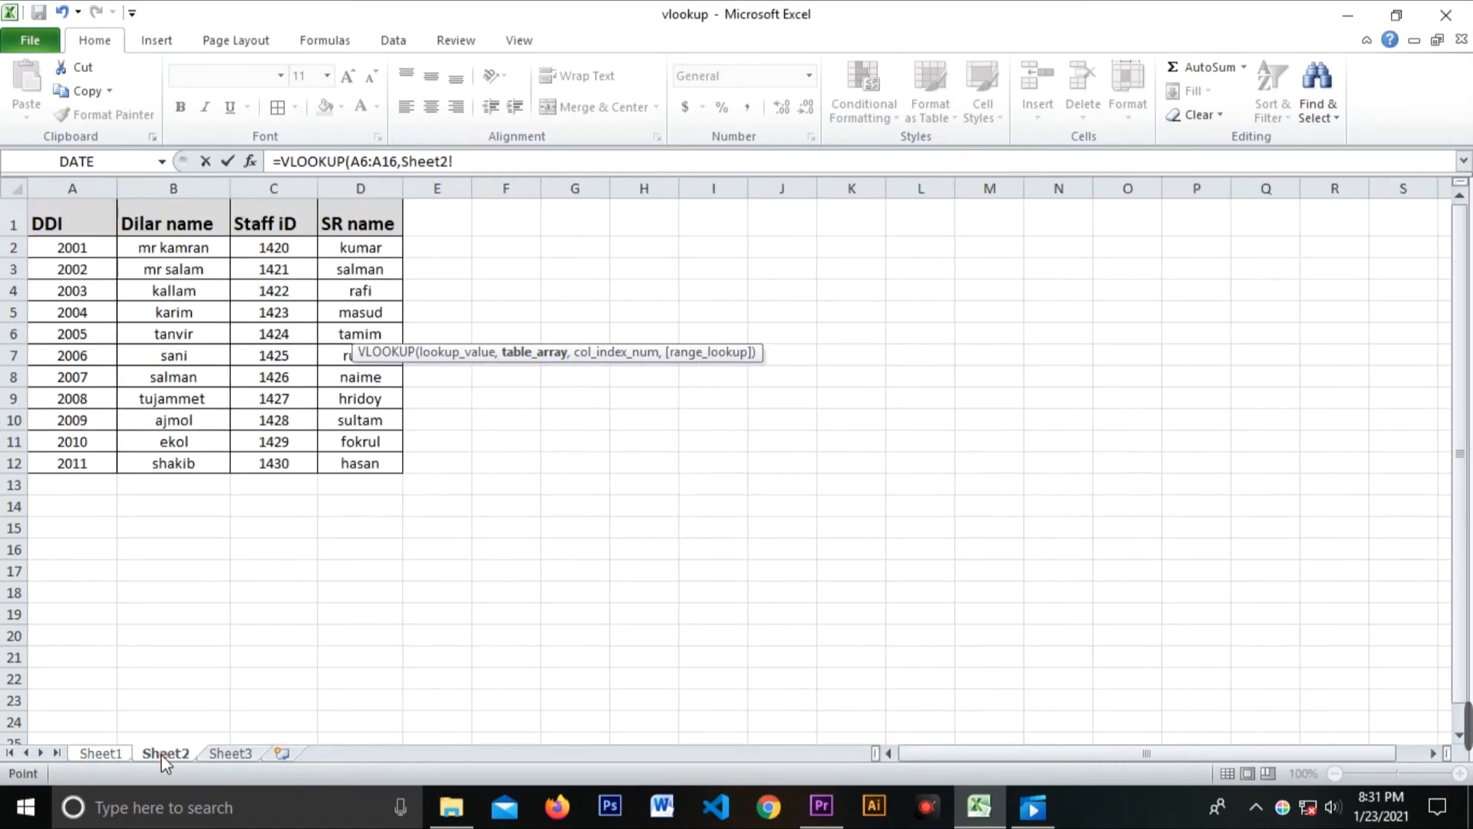
{"action": "left_click_drag", "start_coordinate": [73, 189], "coordinate": [361, 191]}
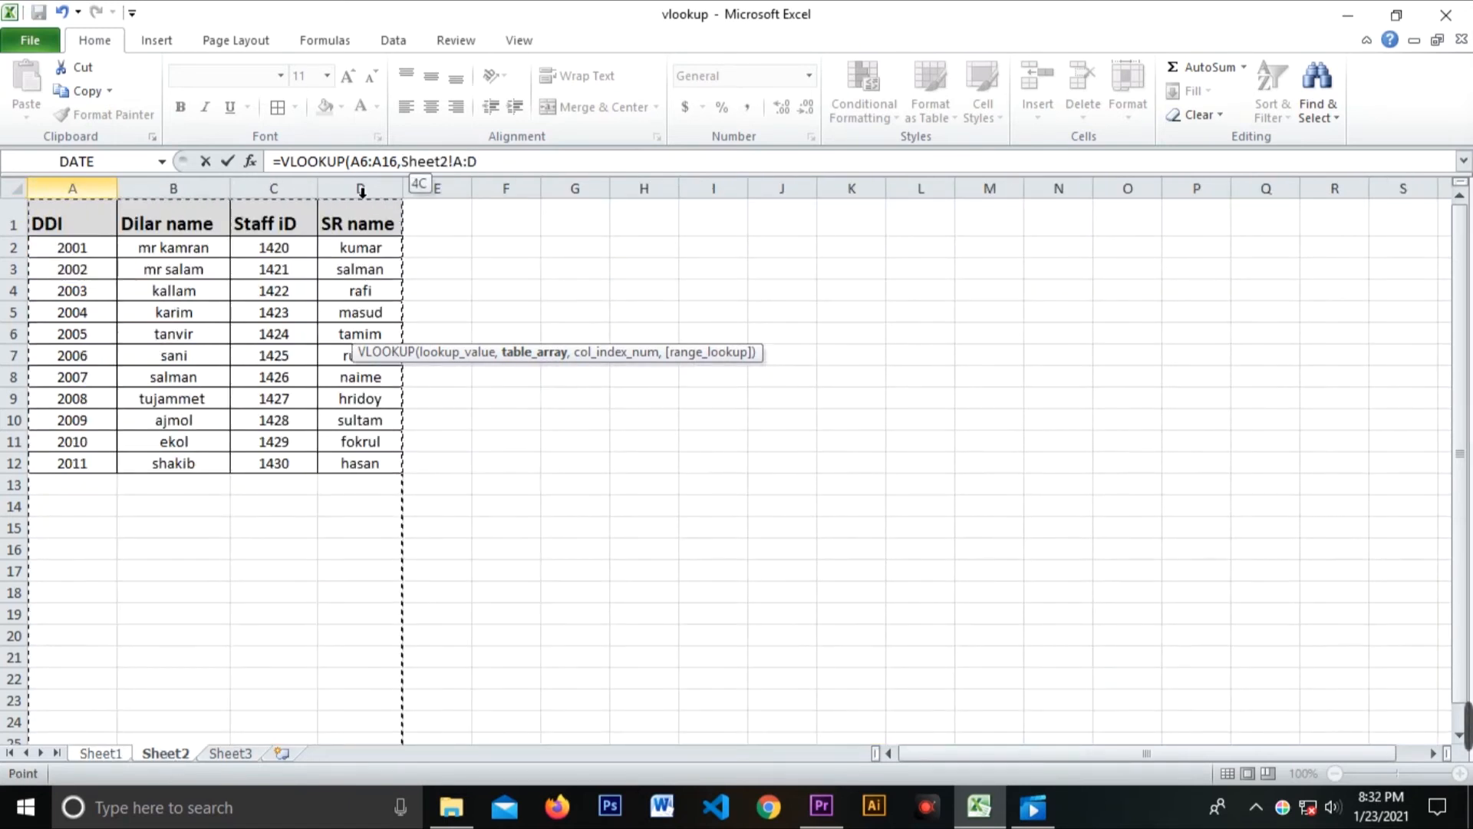
{"action": "left_click", "coordinate": [488, 162]}
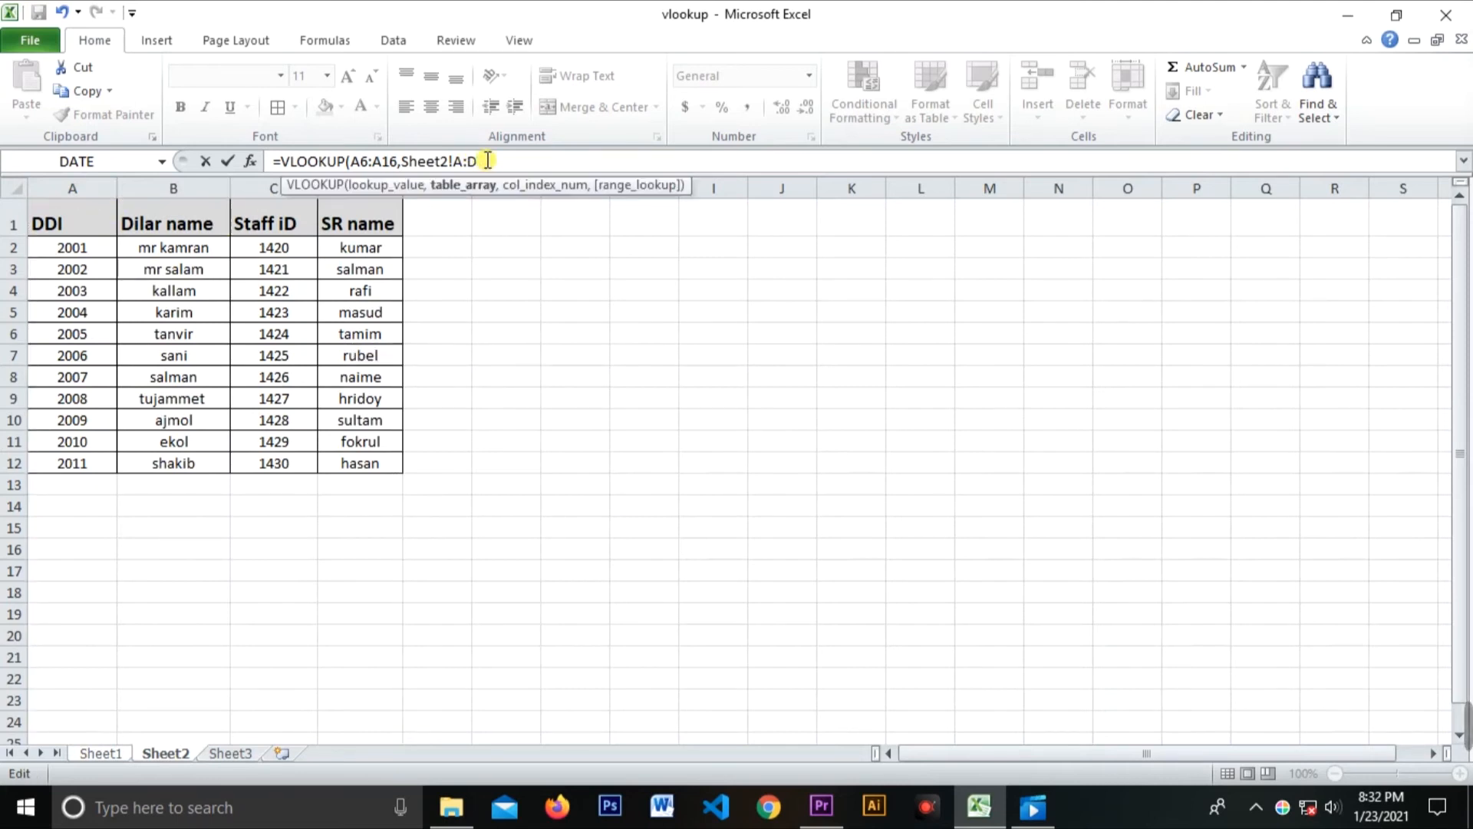
Complete the VLOOKUP formula with column index 4 and FALSE for an exact match, and enter it.
{"action": "type", "text": ",4"}
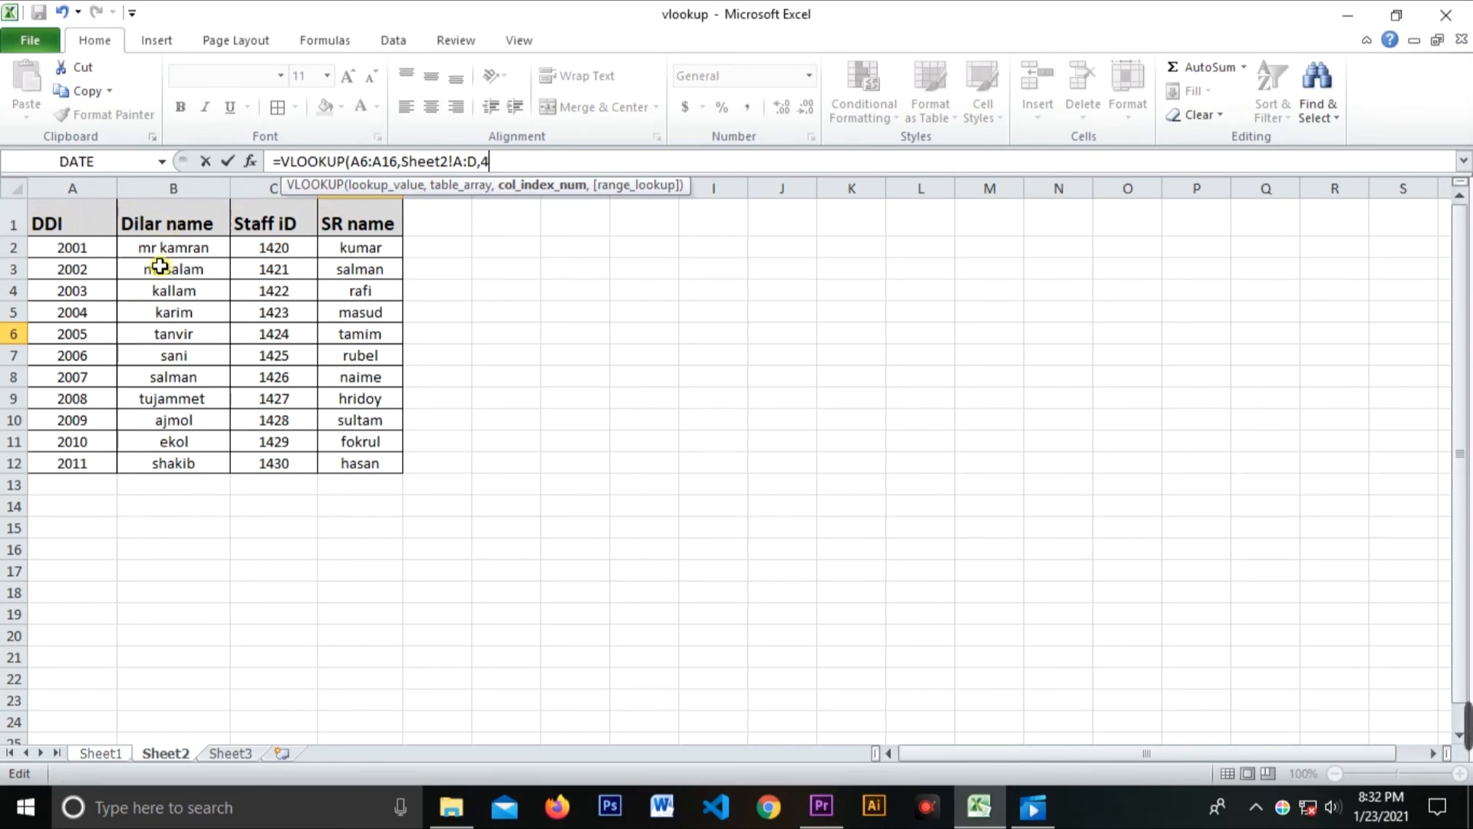
{"action": "type", "text": ","}
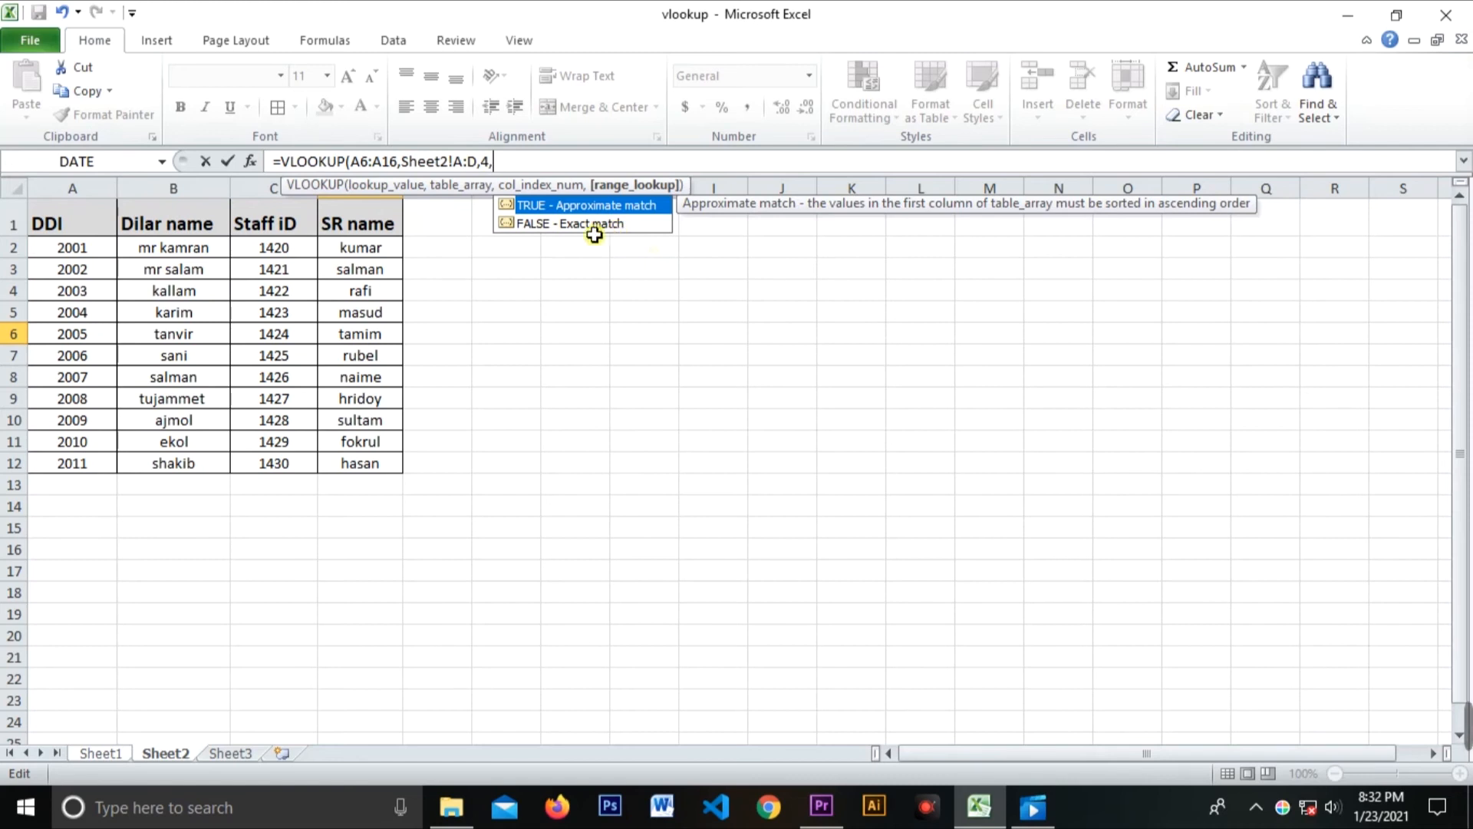
{"action": "double_click", "coordinate": [545, 226]}
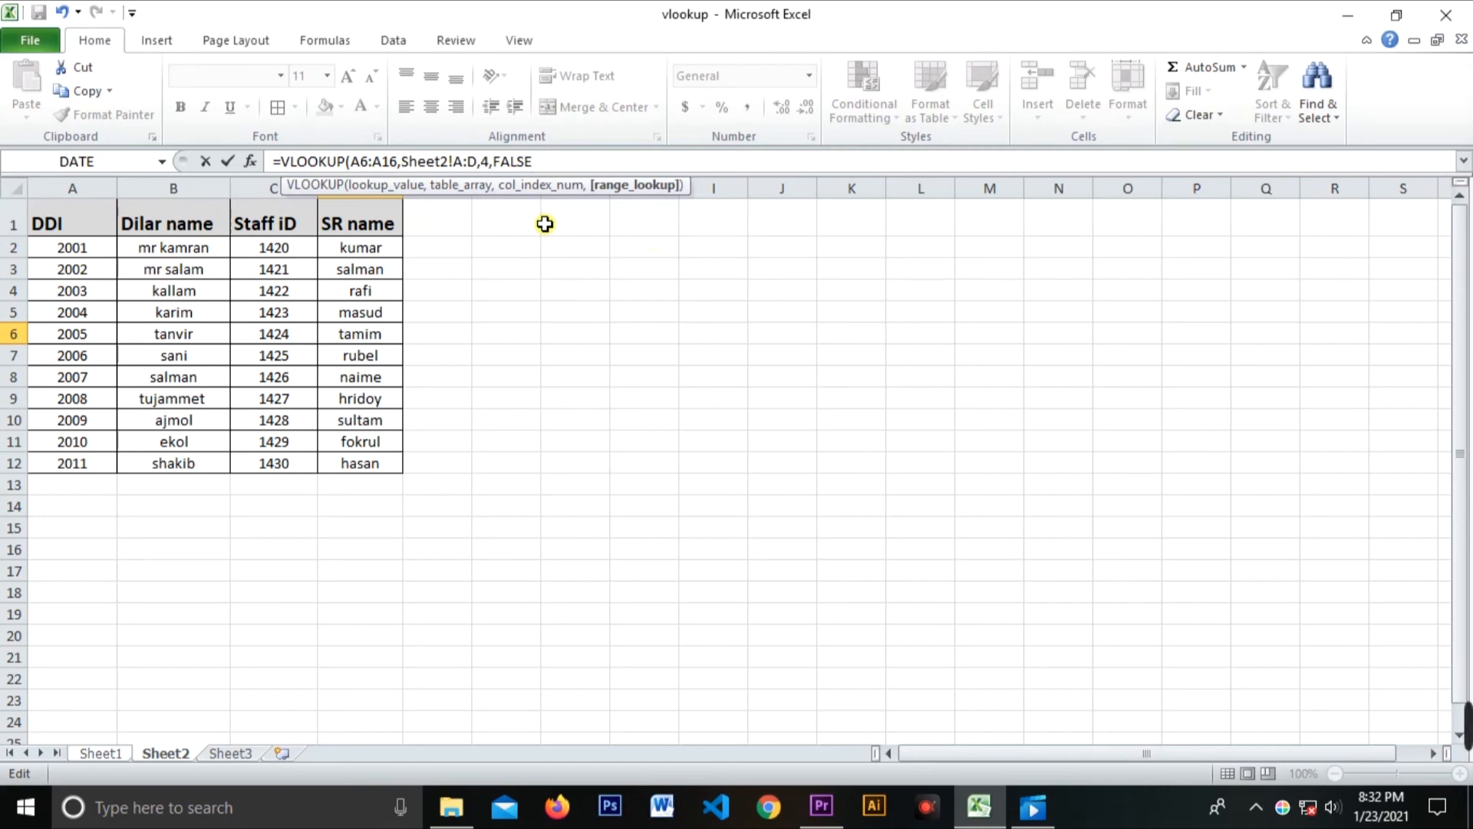
{"action": "type", "text": ")"}
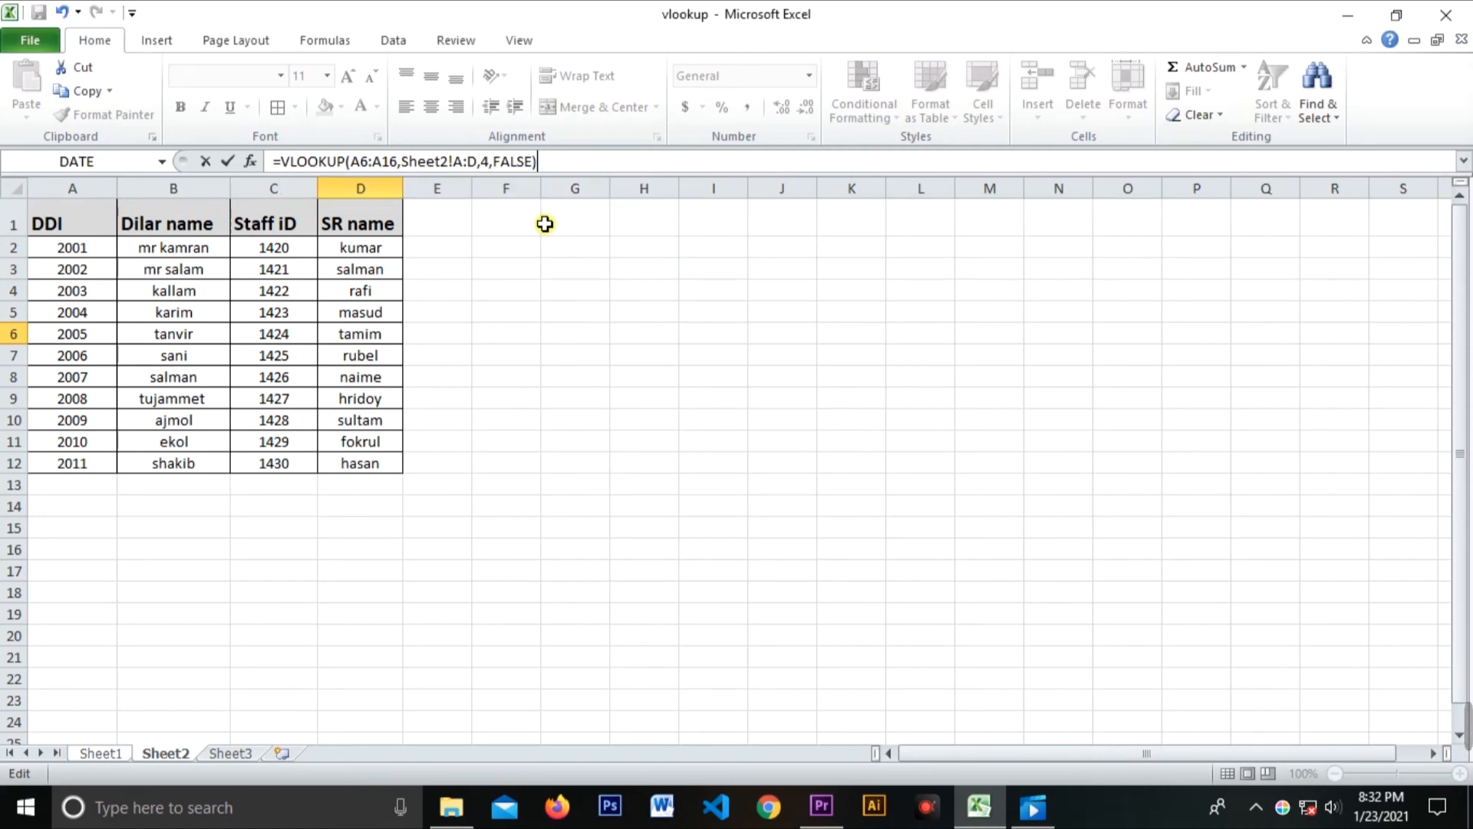
{"action": "key", "text": "Return"}
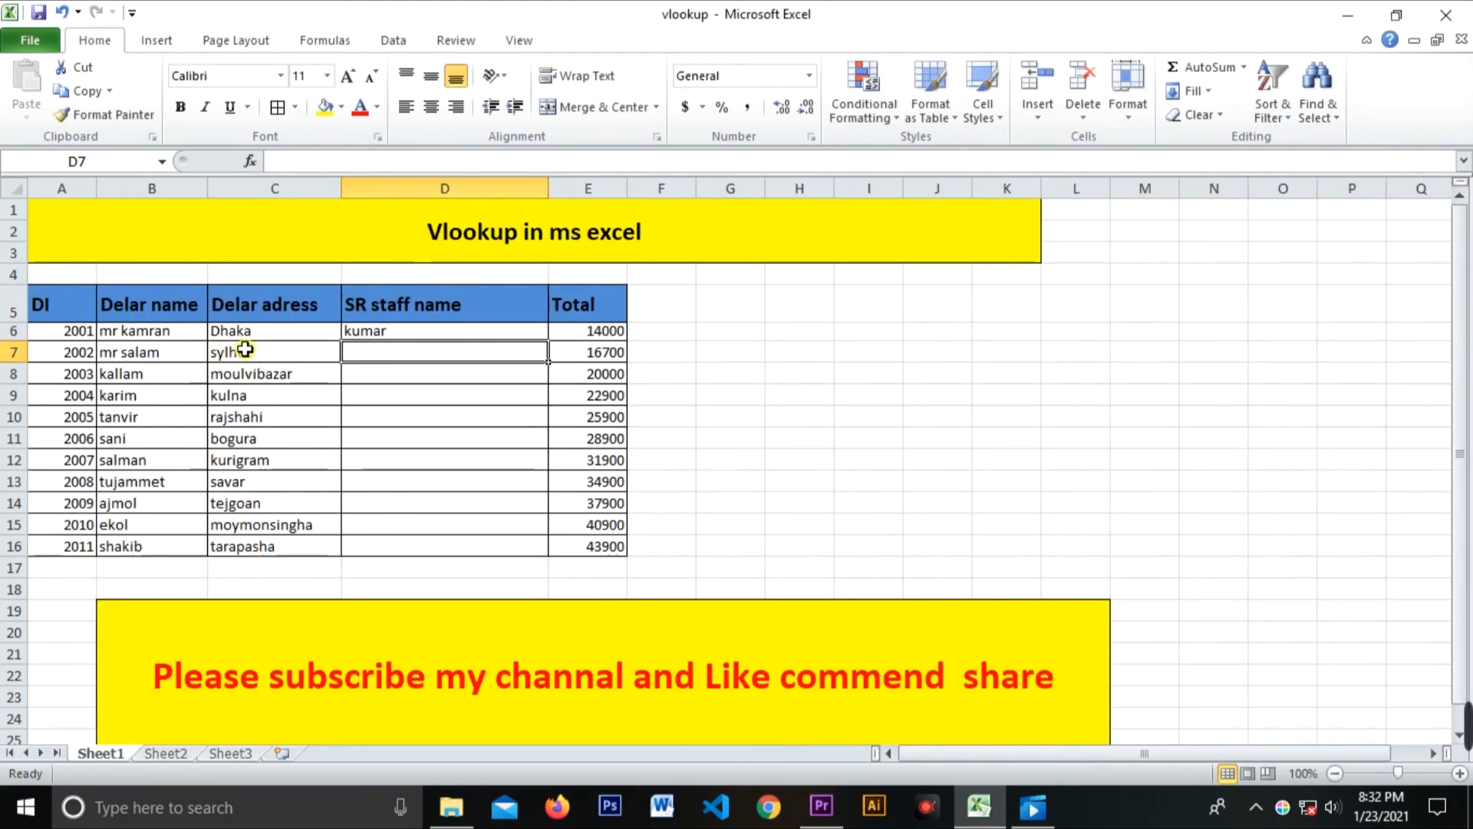
Check the D6 result against Sheet2 and fill its VLOOKUP formula down to D16.
{"action": "left_click", "coordinate": [406, 332]}
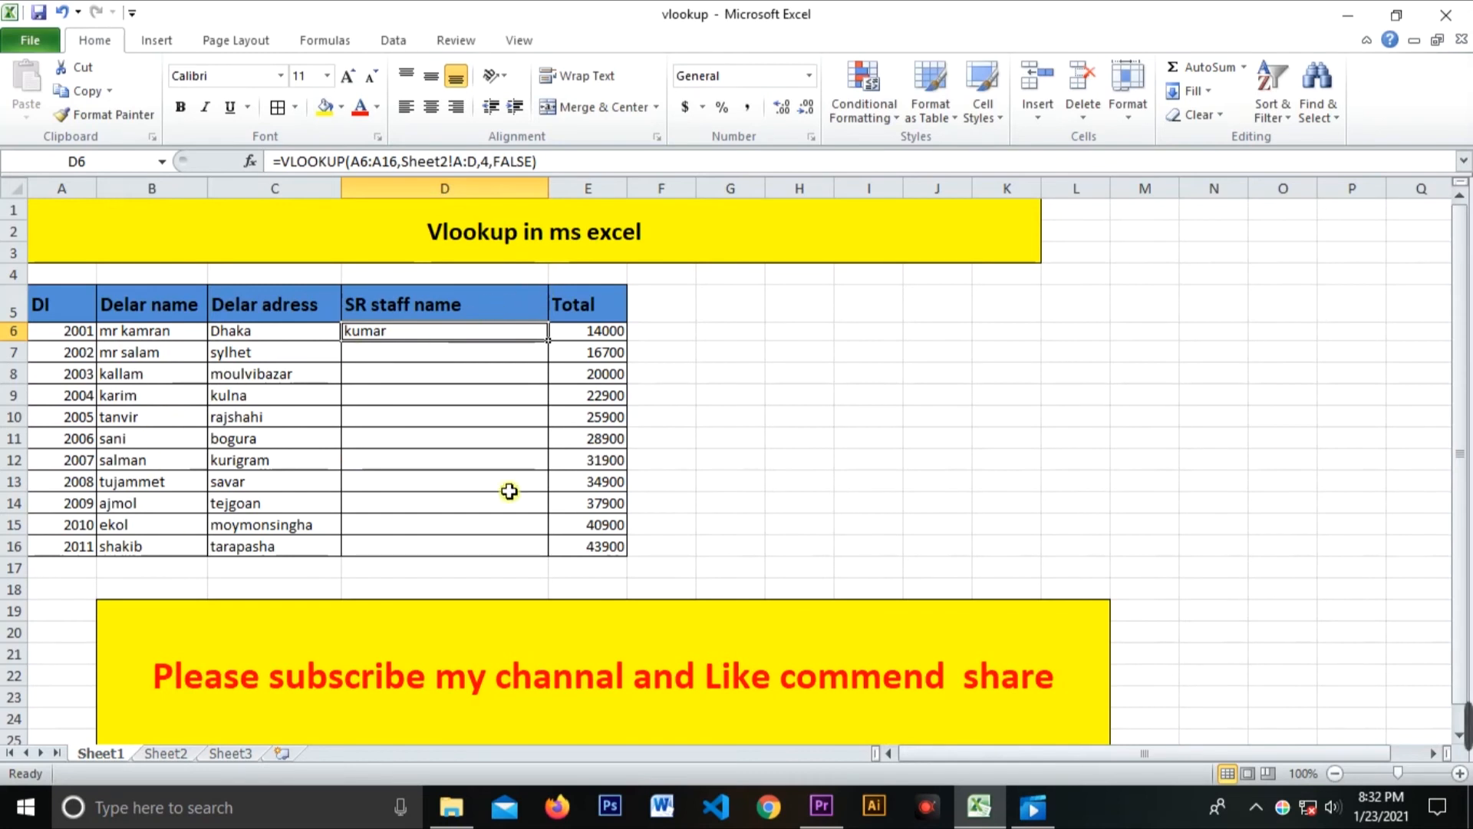
{"action": "left_click", "coordinate": [164, 753]}
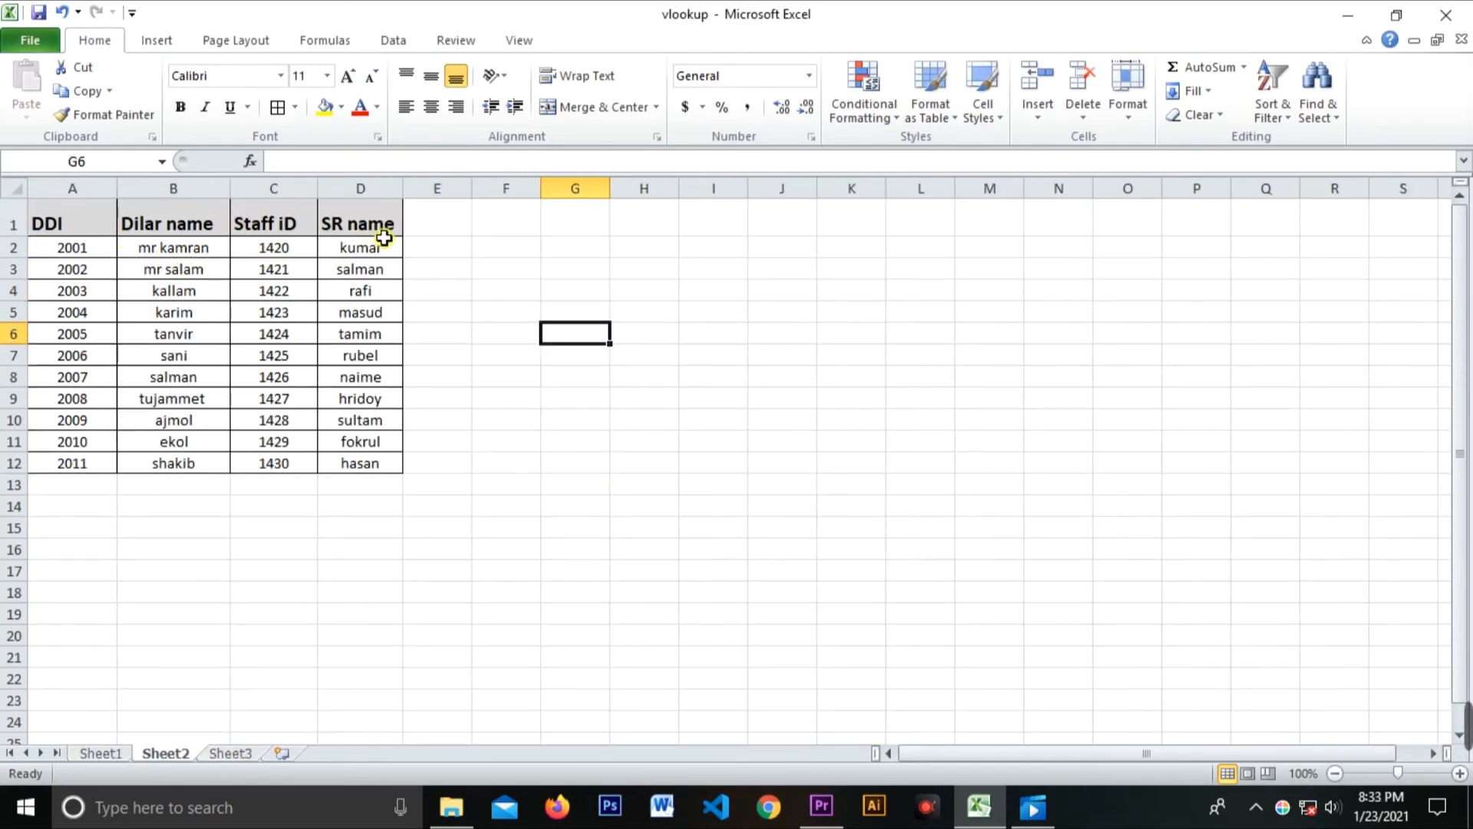
{"action": "left_click", "coordinate": [100, 753]}
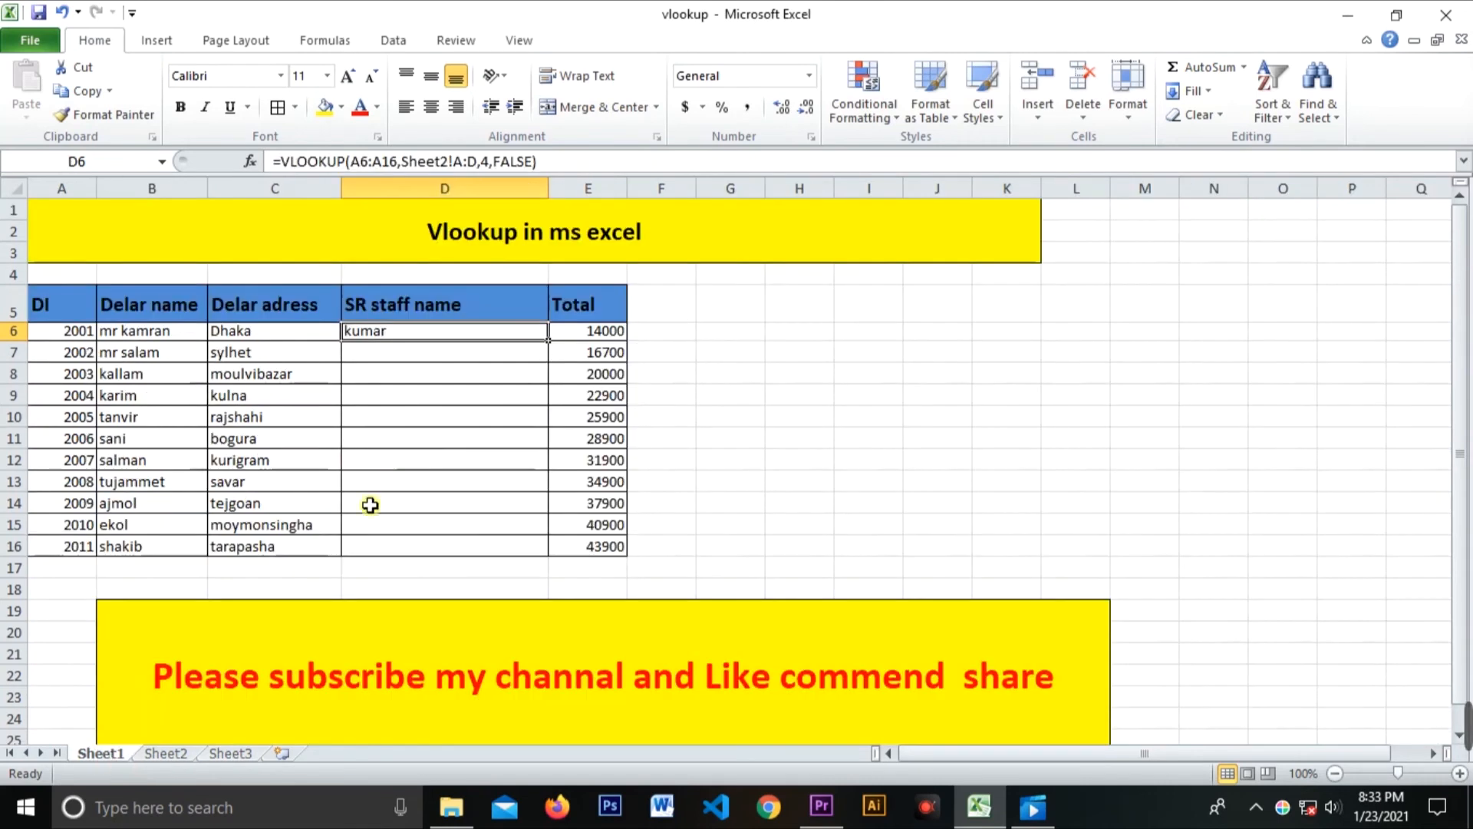
{"action": "left_click_drag", "start_coordinate": [550, 339], "coordinate": [537, 550]}
Inspect the formulas in D12 and D8 and compare the SR staff names with the SR name column on Sheet2.
{"action": "left_click", "coordinate": [470, 460]}
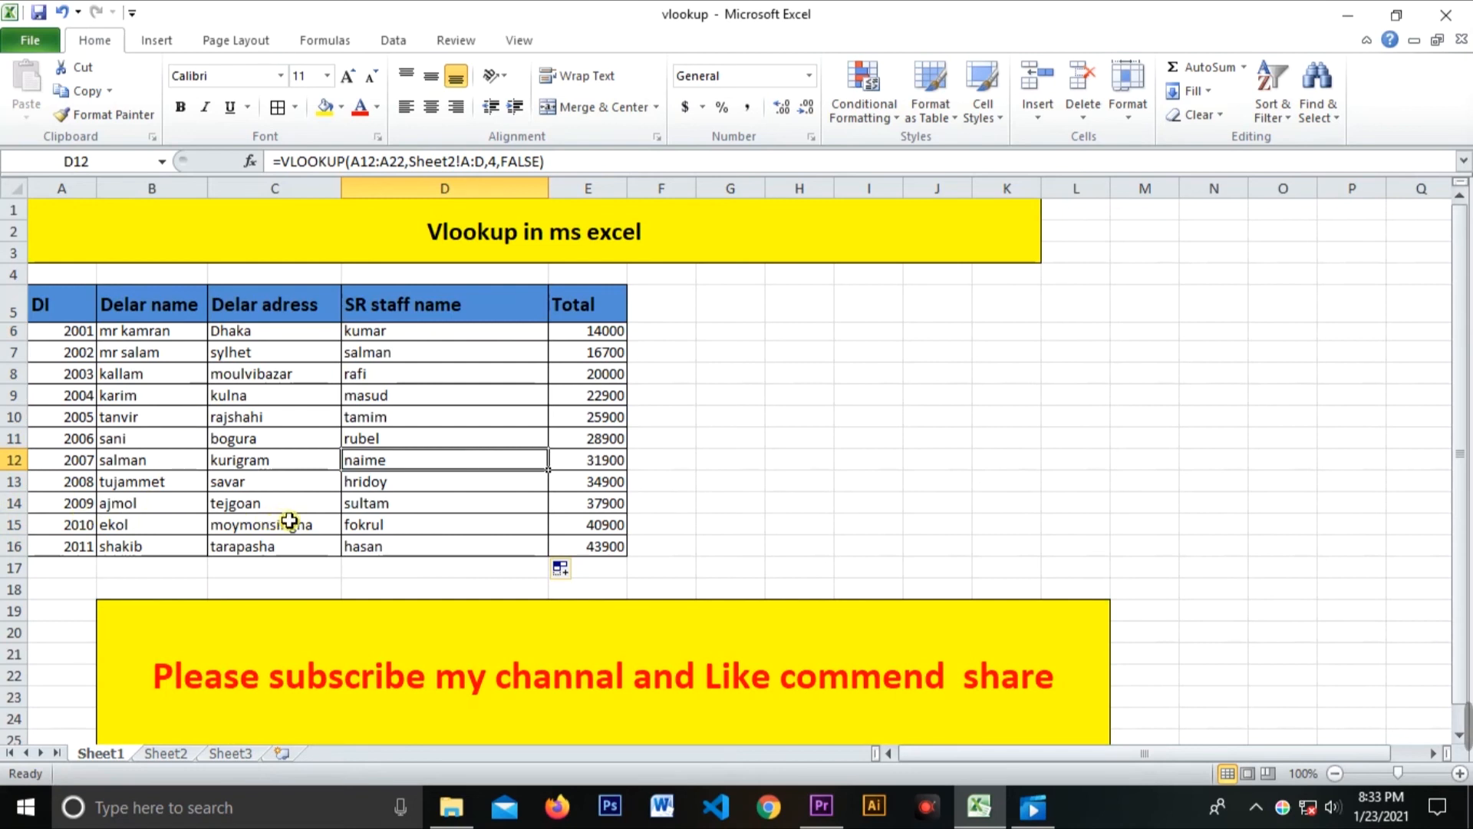
{"action": "left_click", "coordinate": [165, 753]}
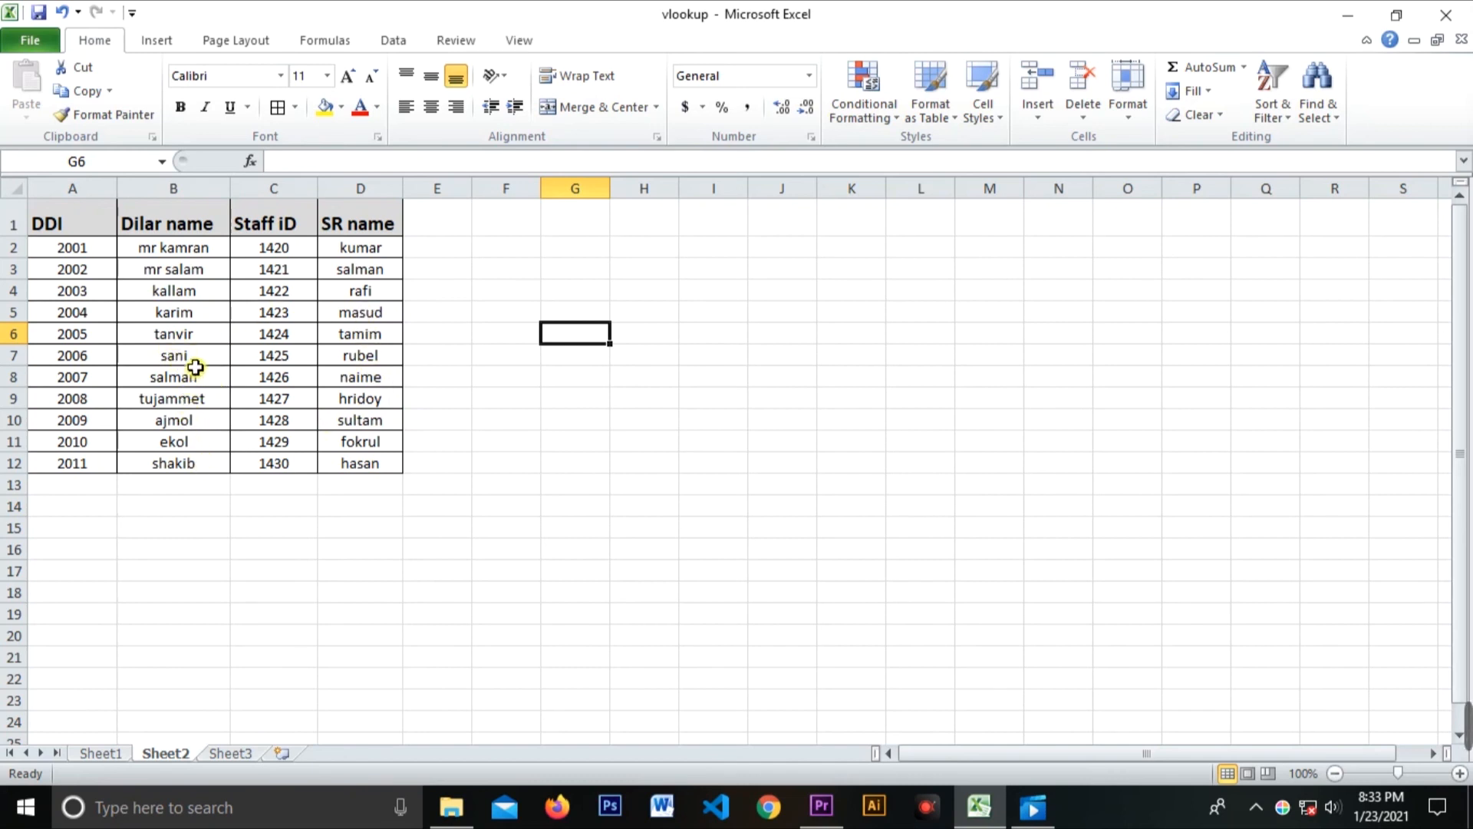
{"action": "left_click", "coordinate": [107, 755]}
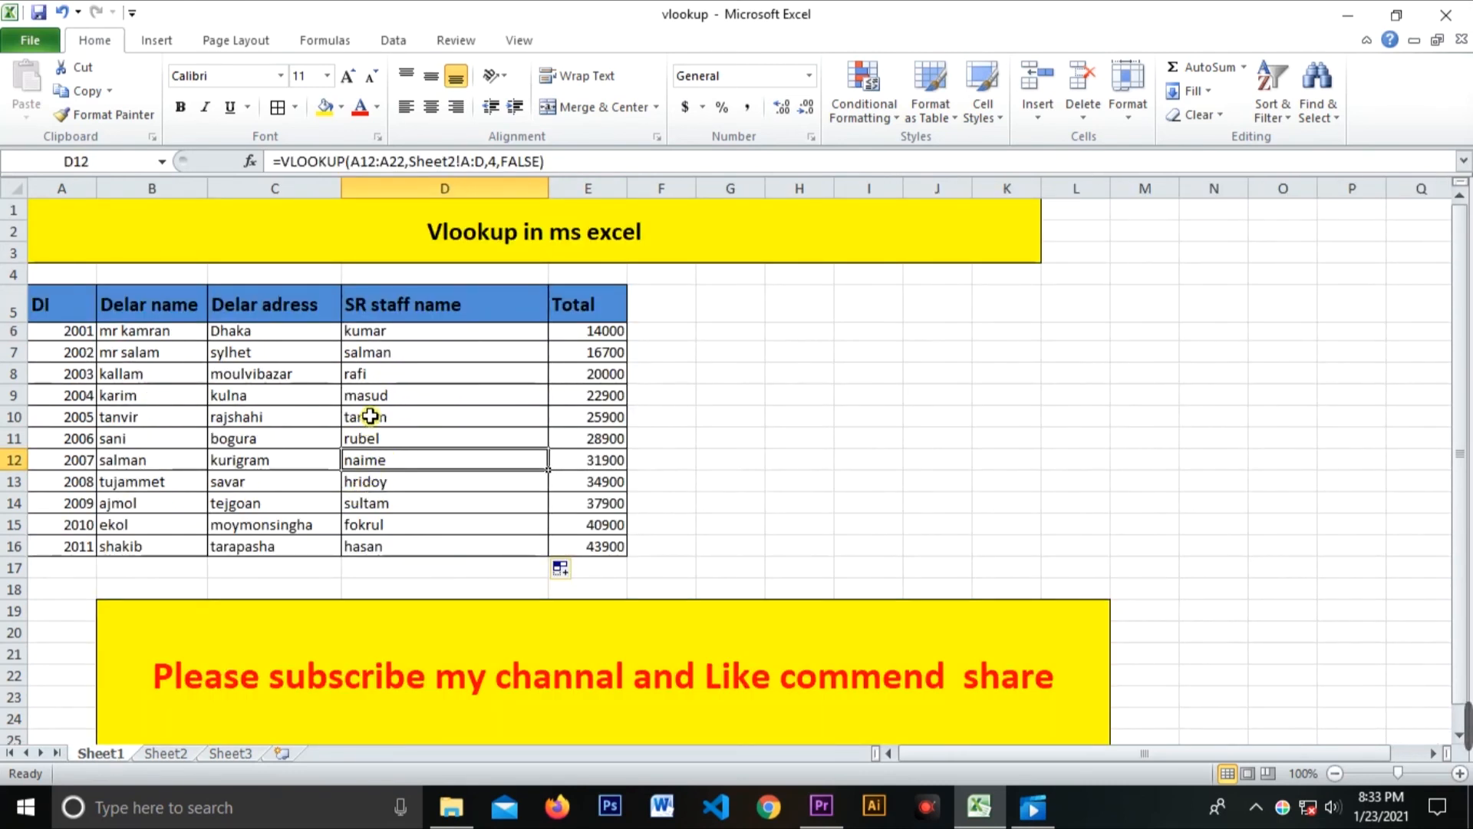
{"action": "left_click", "coordinate": [393, 374]}
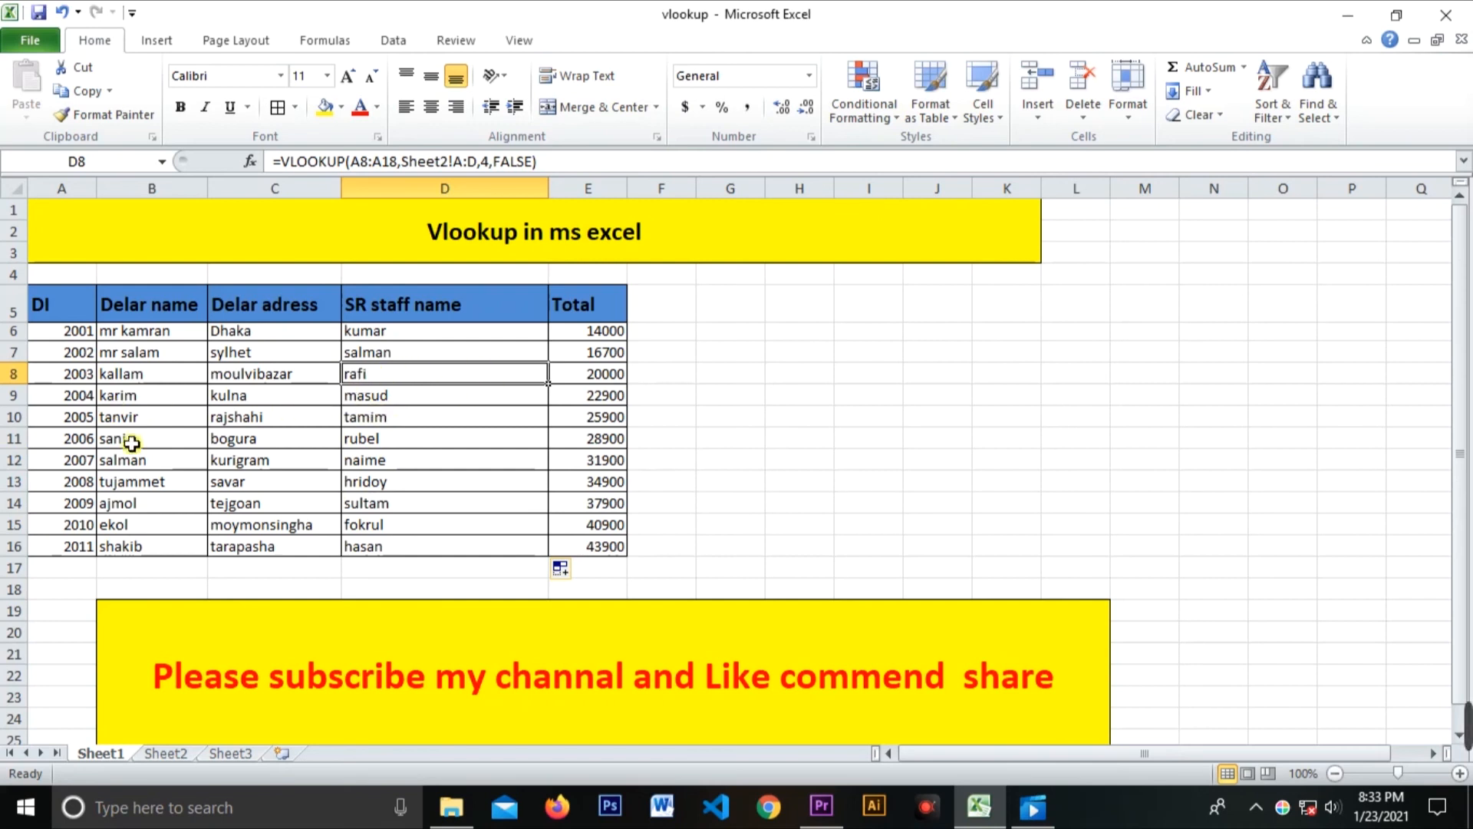
{"action": "left_click", "coordinate": [167, 755]}
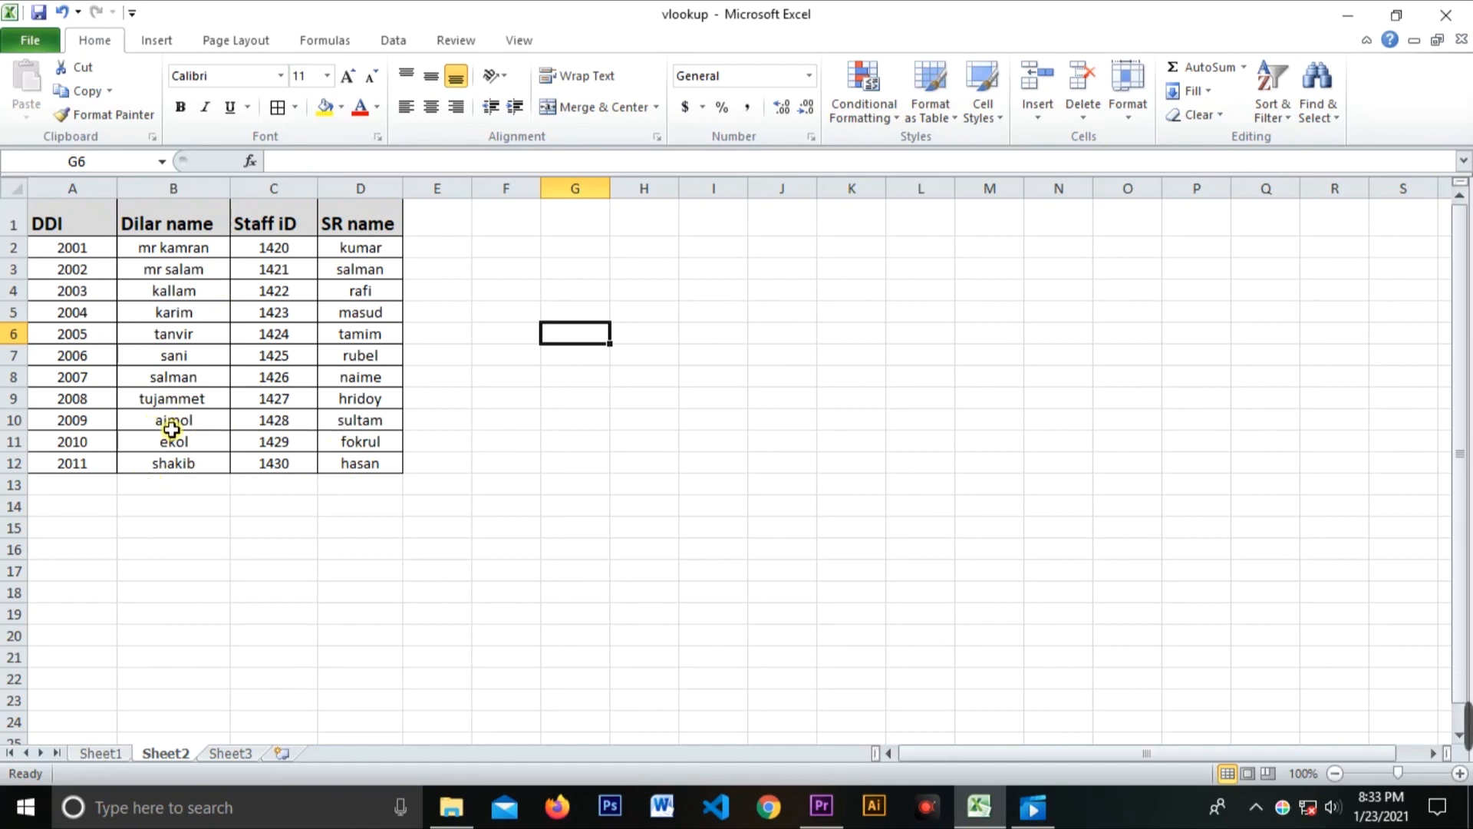
{"action": "left_click", "coordinate": [90, 752]}
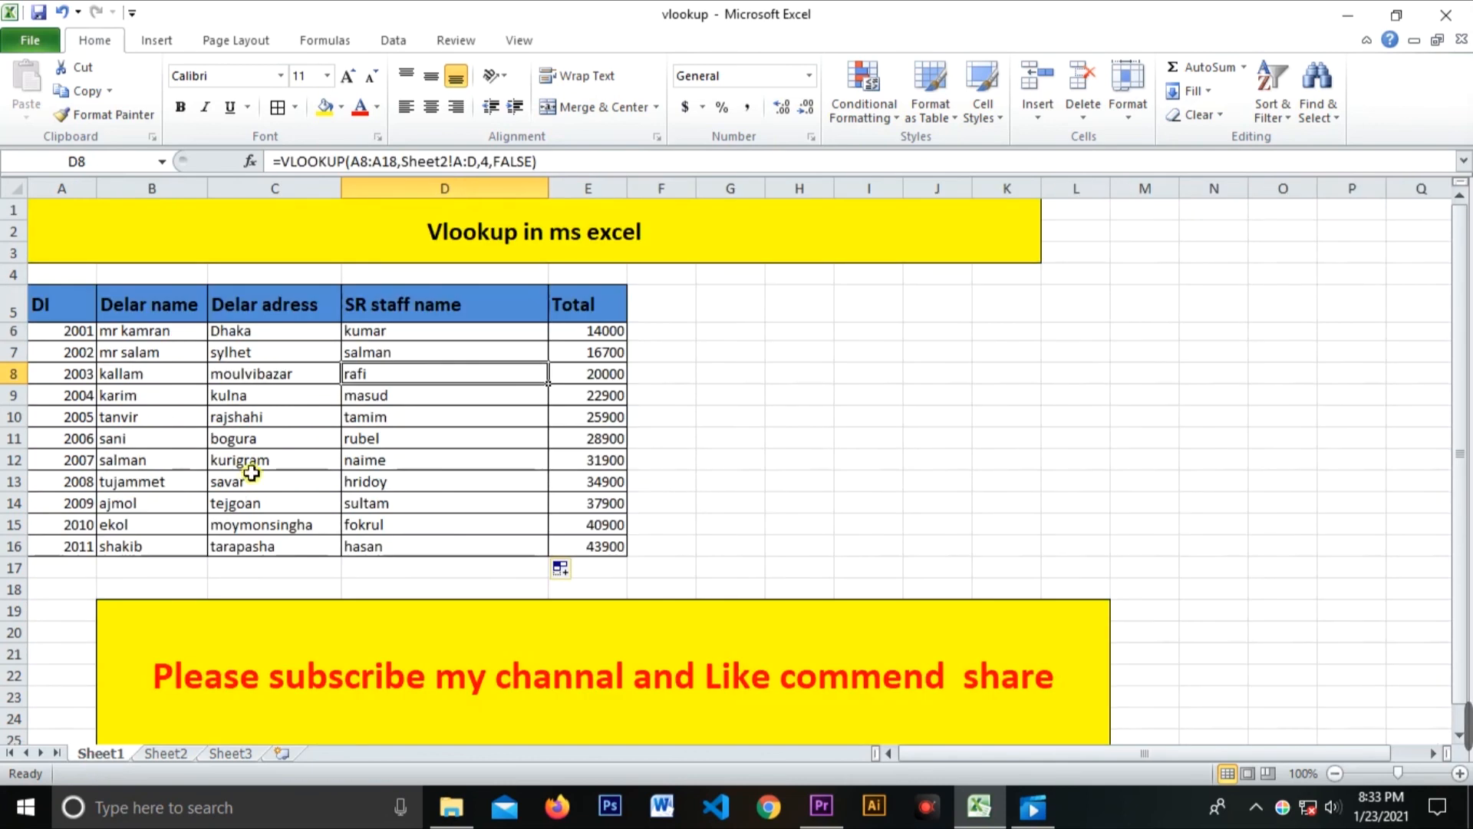